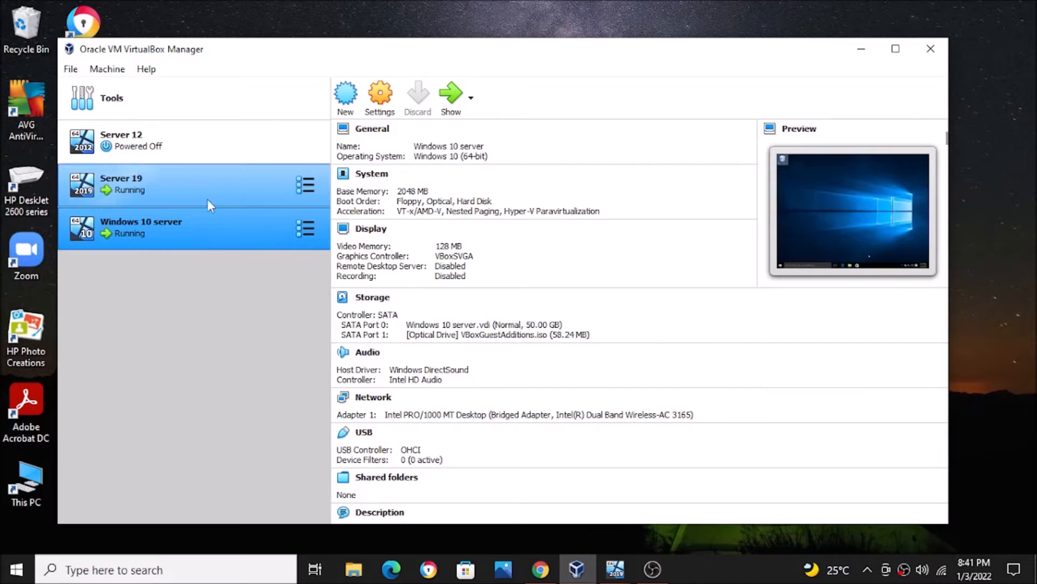
Step: Switch to the Server 19 virtual machine and sign in as Administrator with the account password
click(616, 569)
click(606, 523)
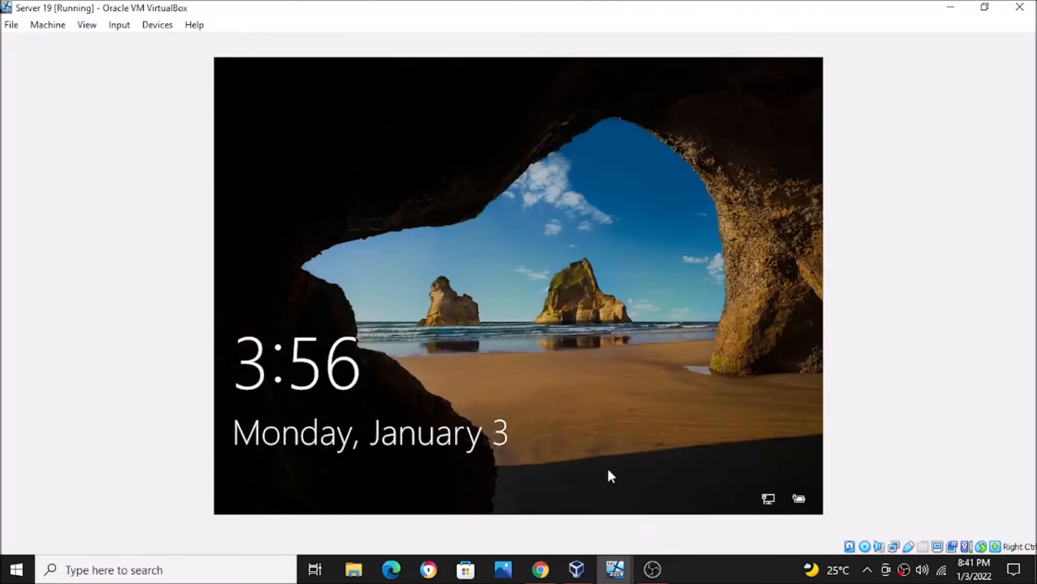
click(608, 422)
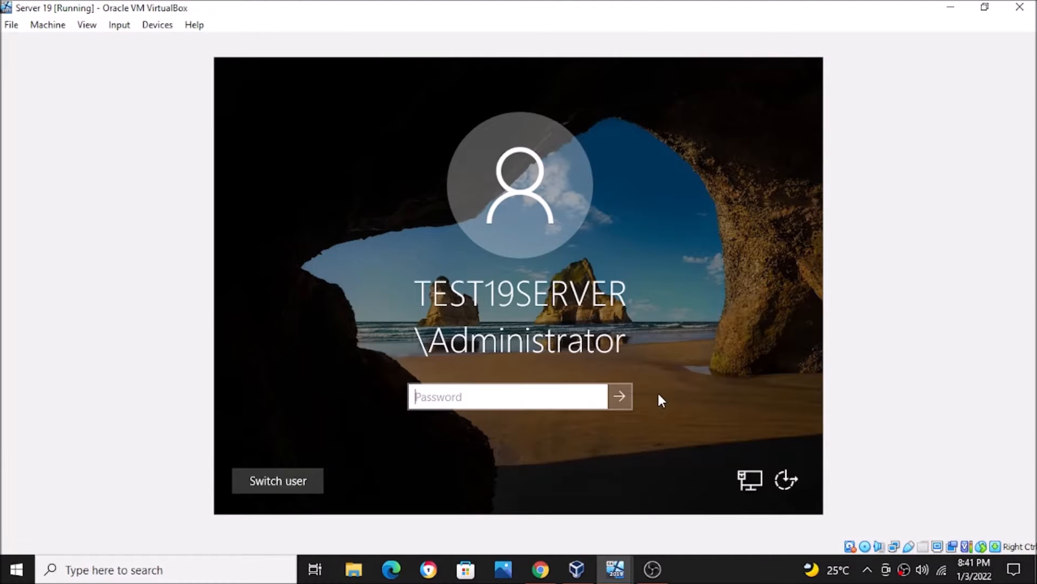
text(*********)
key(Return)
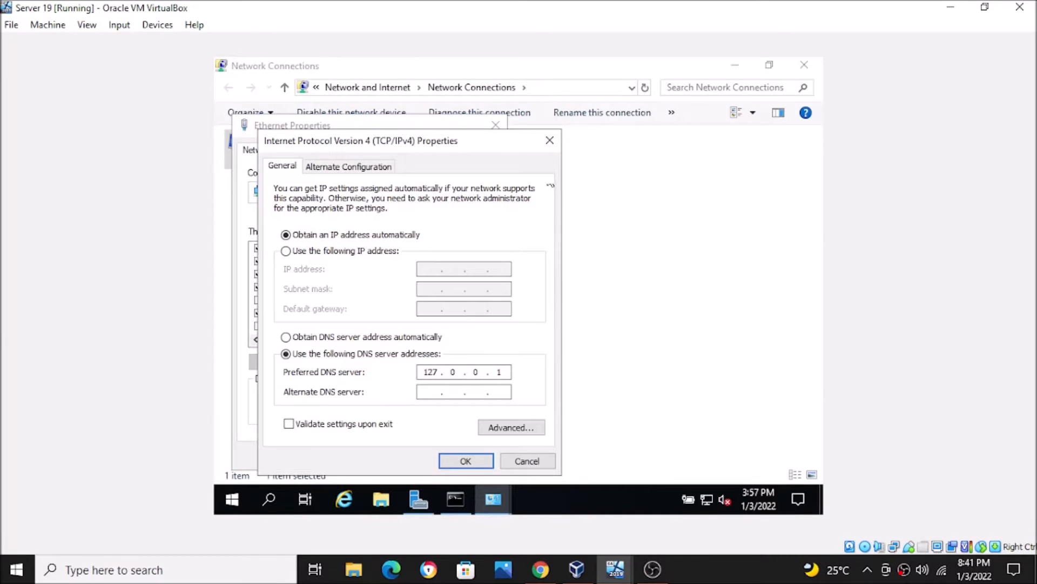
Step: Close the IPv4 and Ethernet properties dialogs without saving and minimize the Network Connections window
click(549, 140)
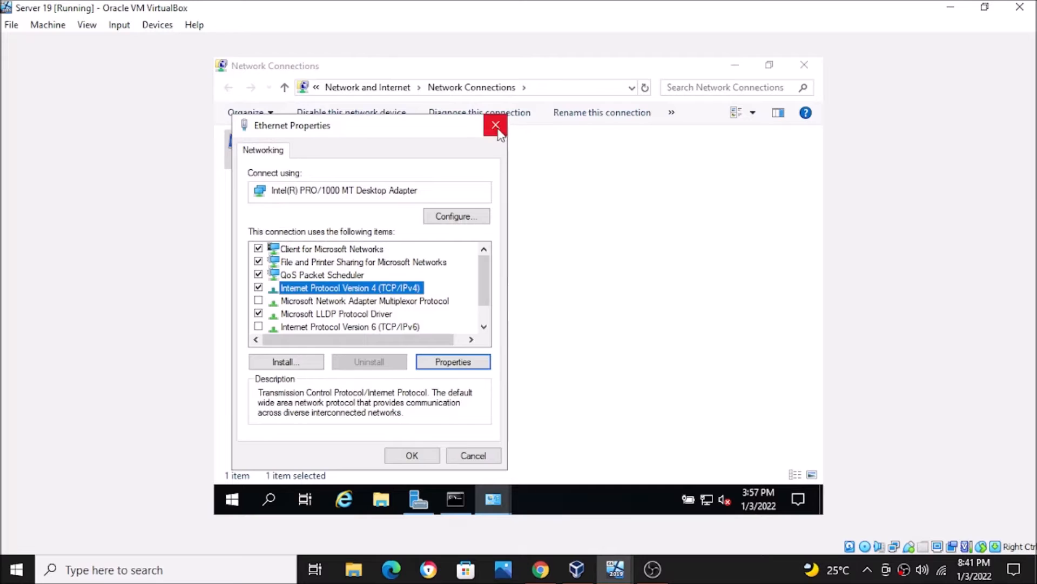
click(495, 124)
click(734, 66)
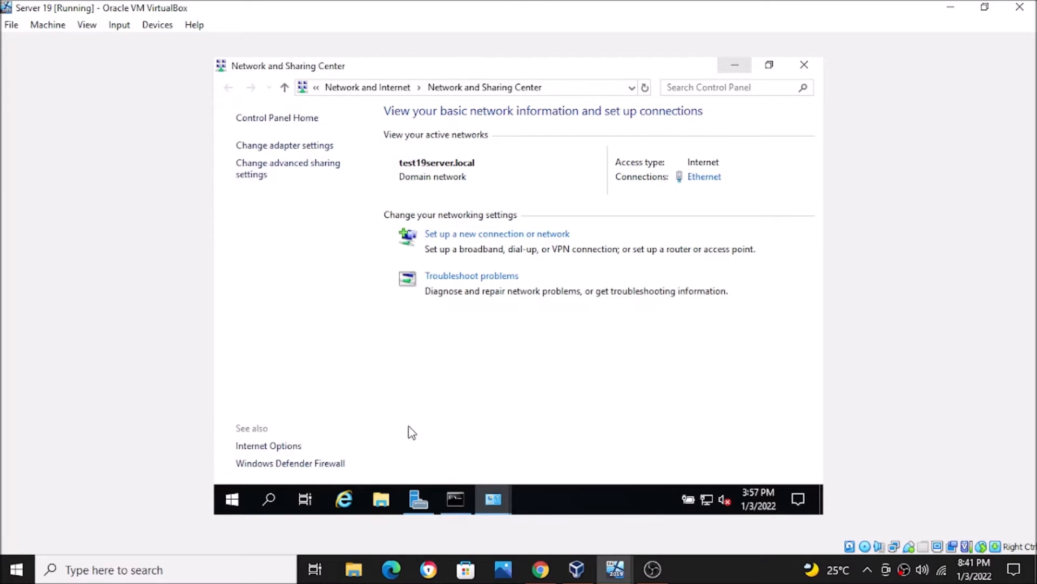
Step: Check the local server's computer name and domain in Server Manager, and run ipconfig in Command Prompt to read the server's IP configuration
click(419, 499)
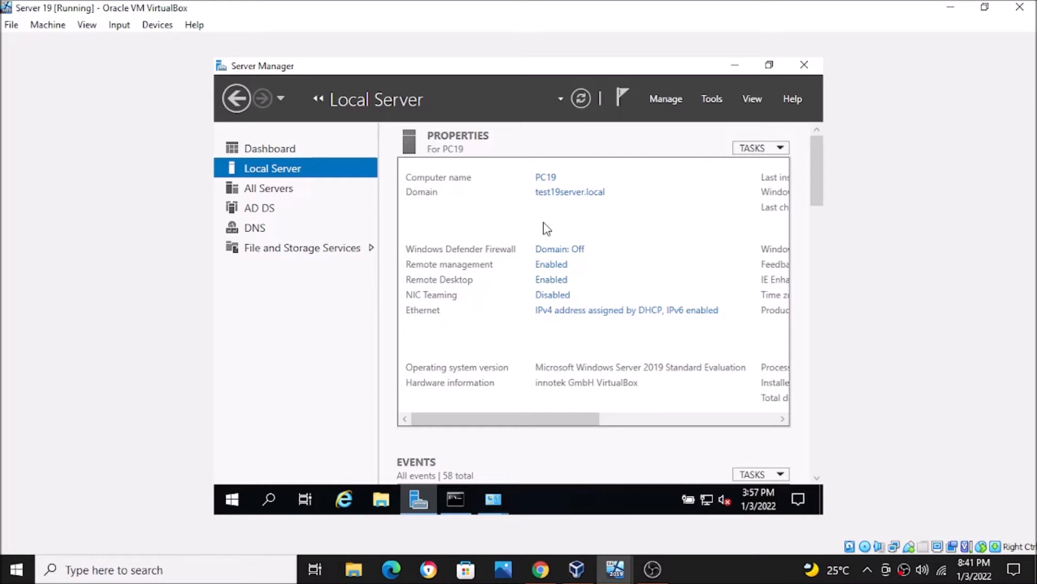
click(747, 73)
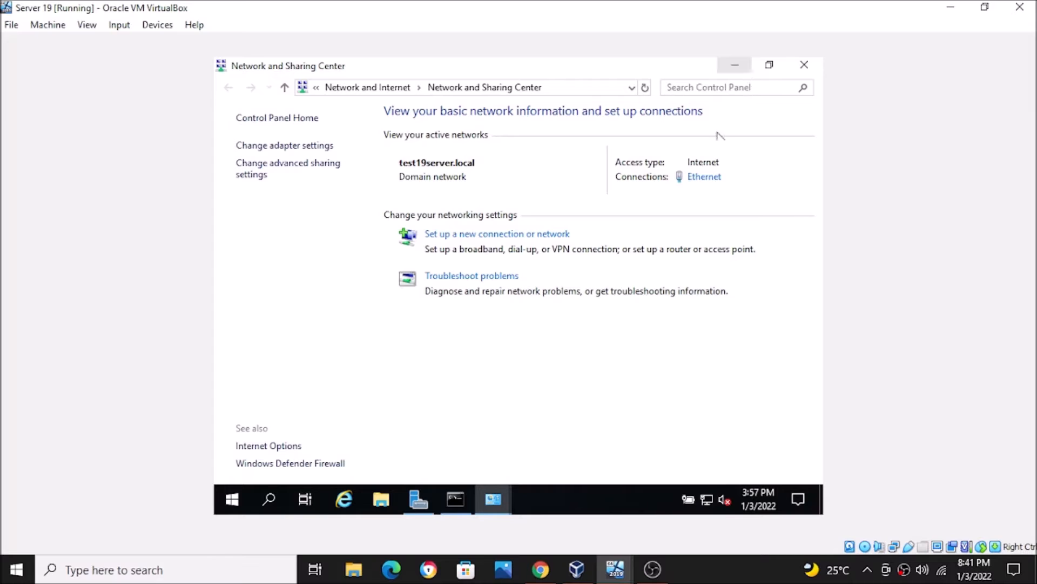
click(456, 499)
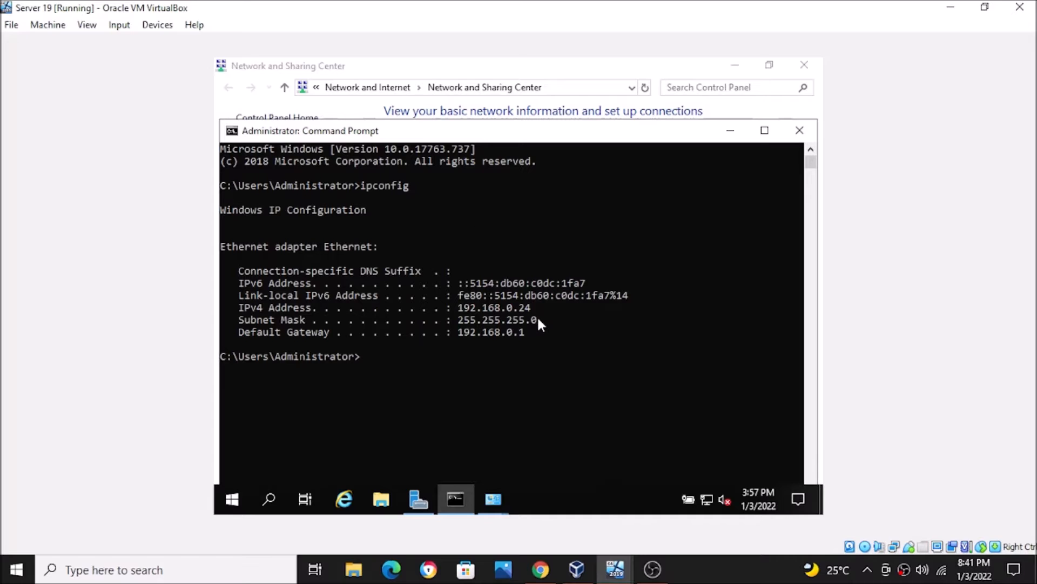
text(ipconfig)
key(Return)
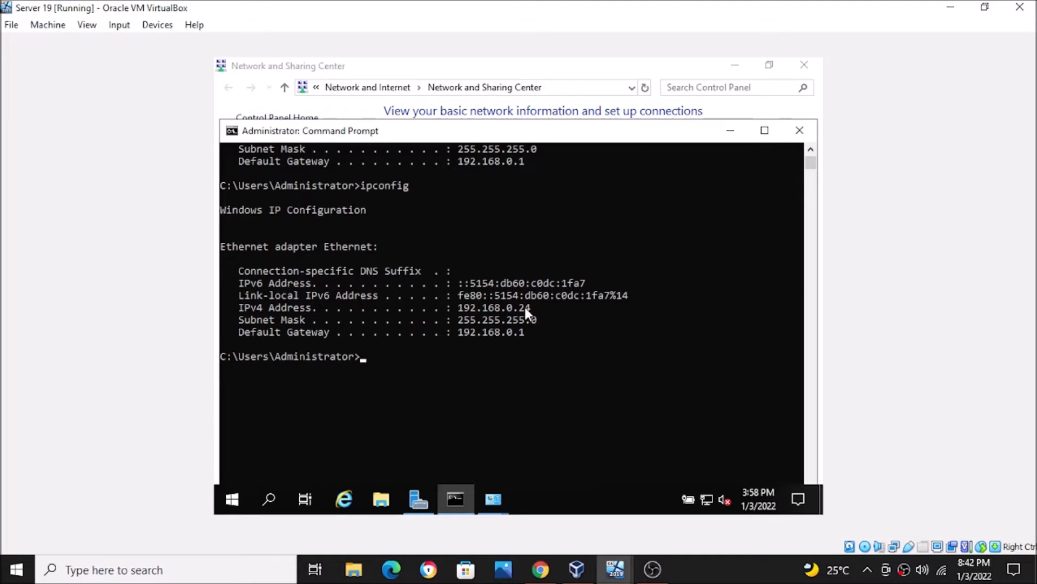
Step: Close the Network Connections and Network and Sharing Center windows
click(493, 505)
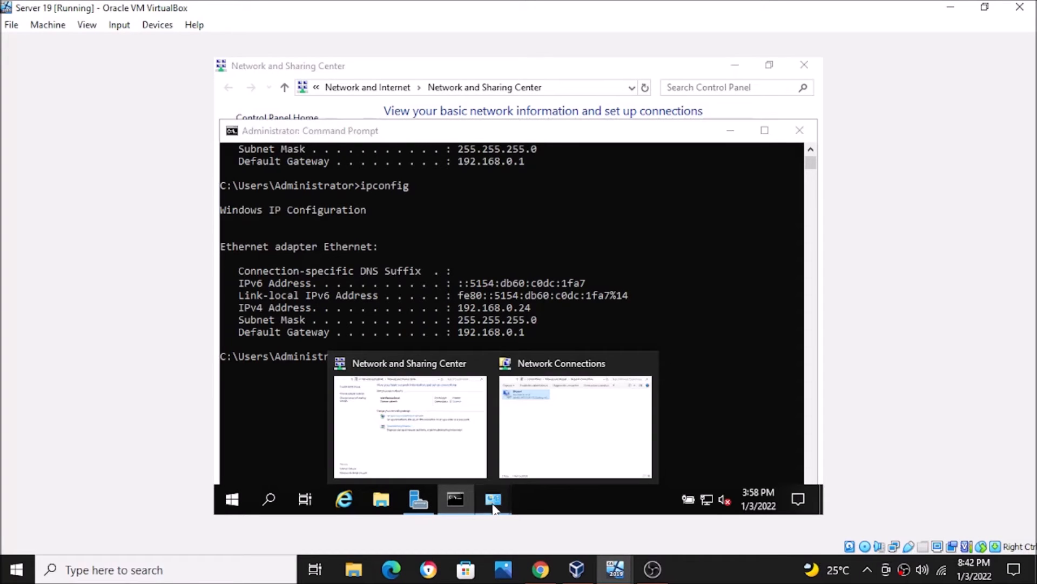
click(537, 435)
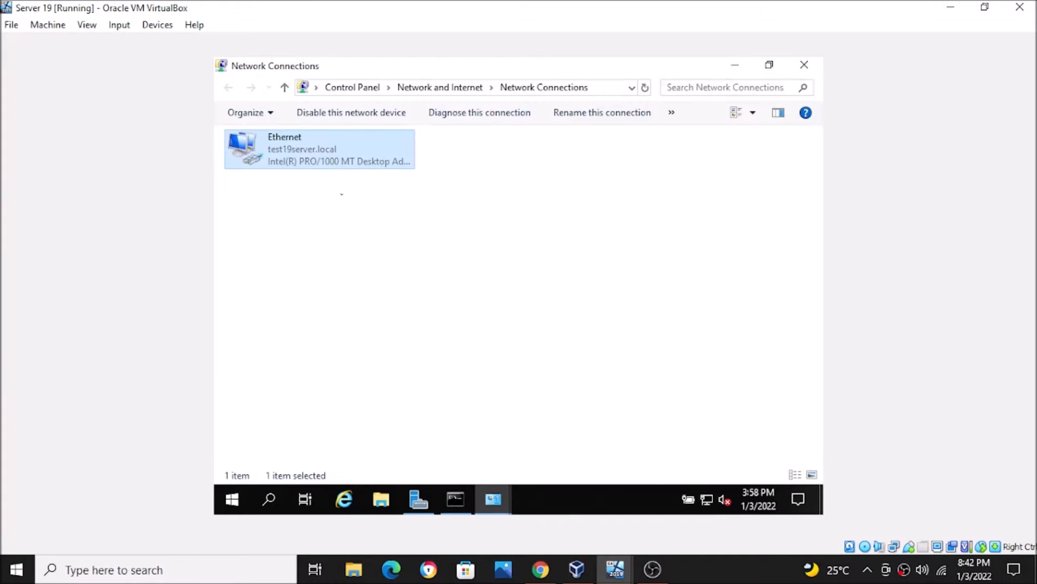
click(804, 64)
click(465, 500)
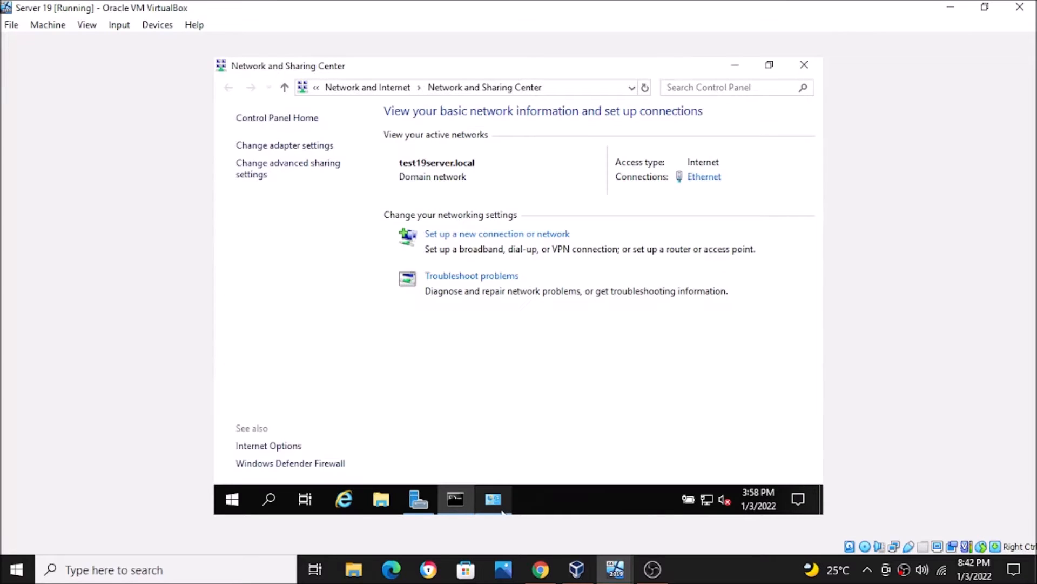
click(813, 66)
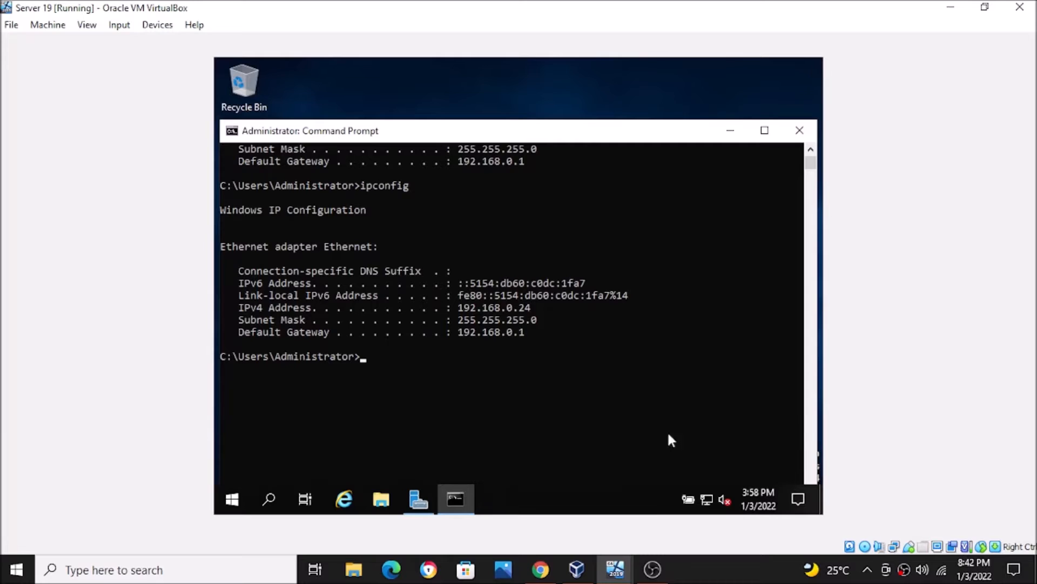
Step: Open the Network and Sharing Center on the server from the Network & Internet settings
click(706, 500)
right_click(706, 501)
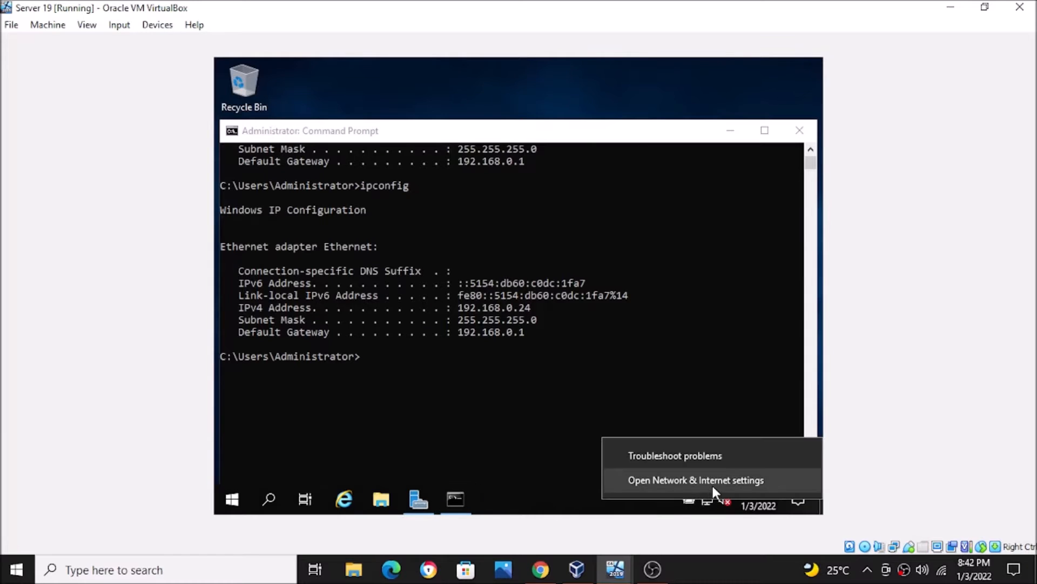
click(712, 483)
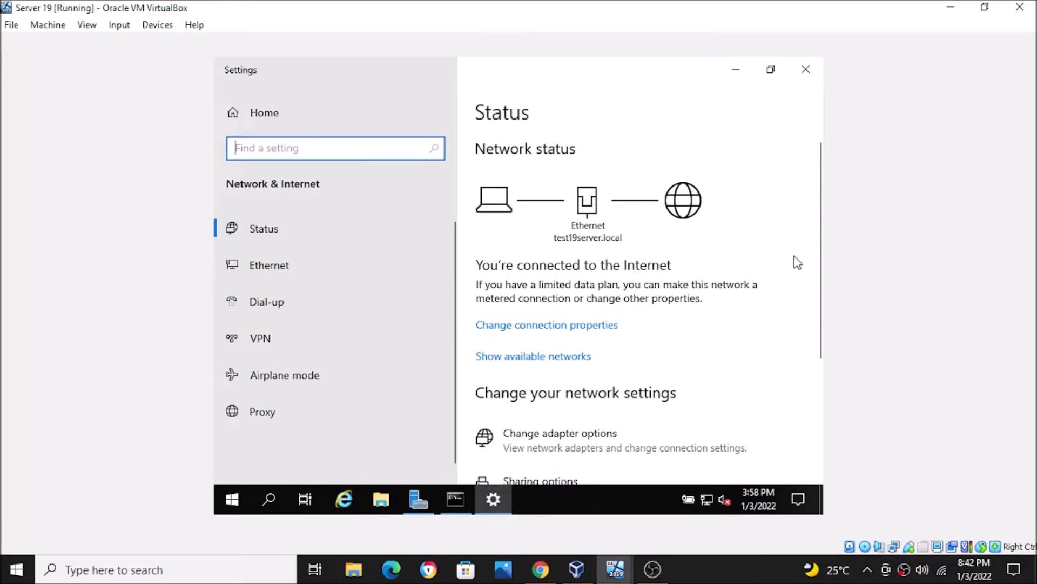
drag(821, 258, 821, 383)
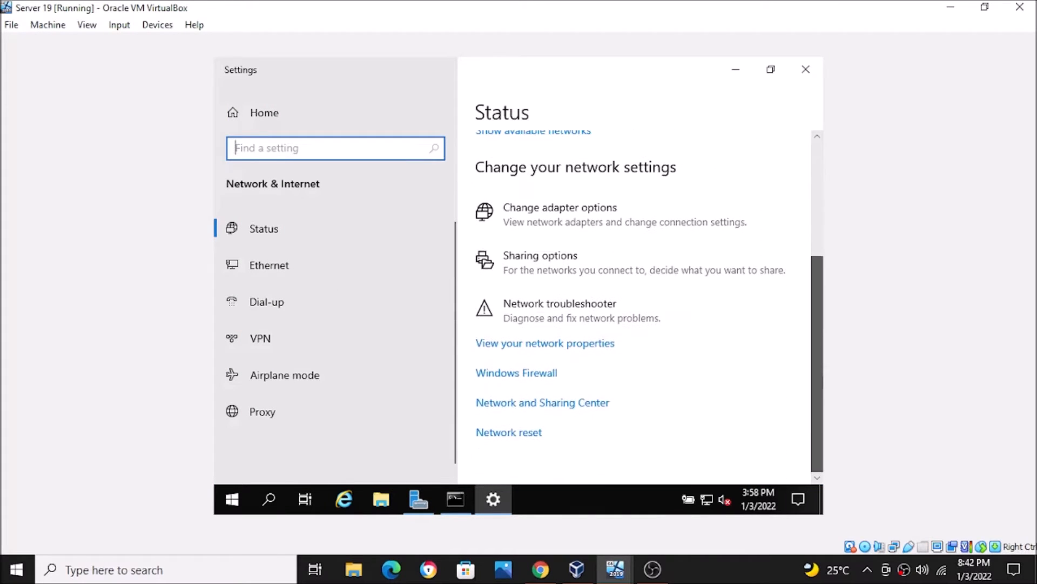
click(586, 413)
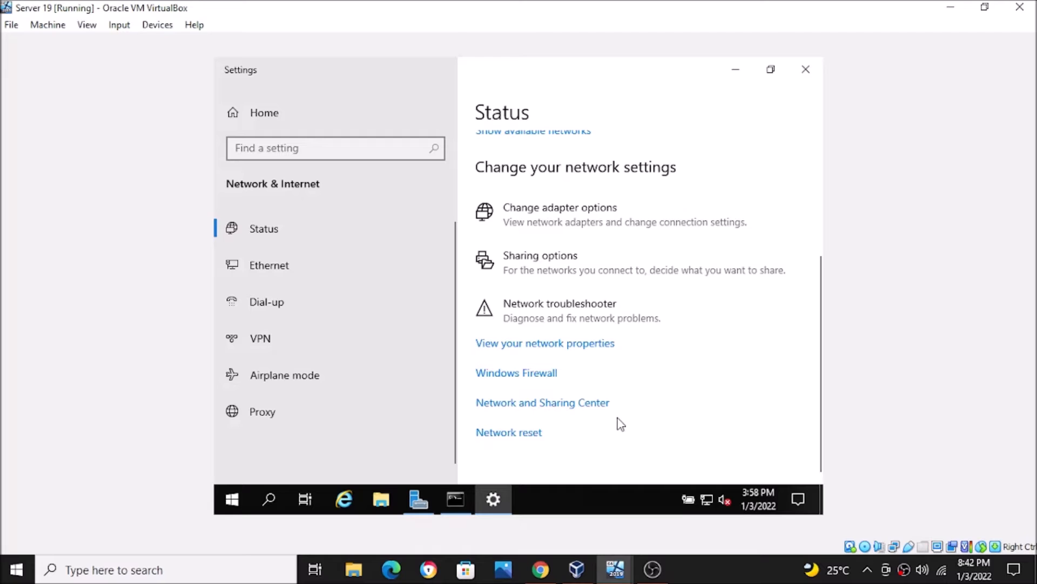
click(586, 406)
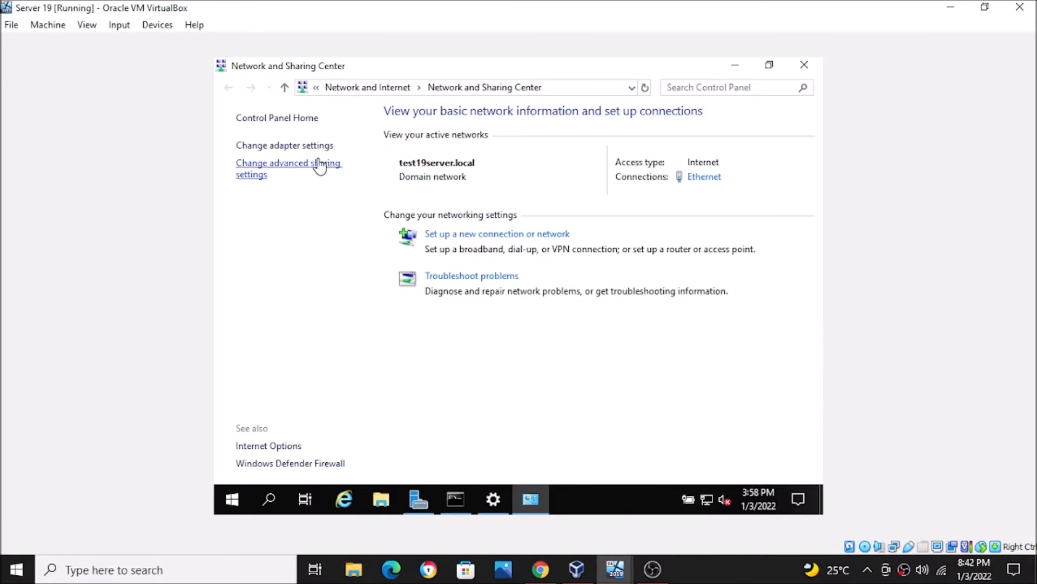
Step: Open the properties of the server's Ethernet adapter from the adapter settings
click(309, 154)
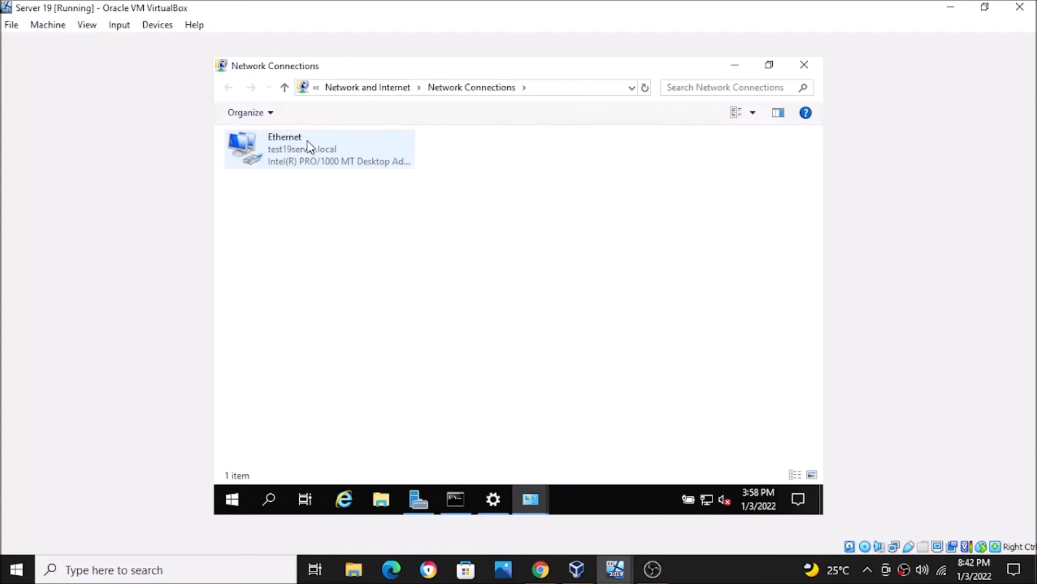
right_click(308, 143)
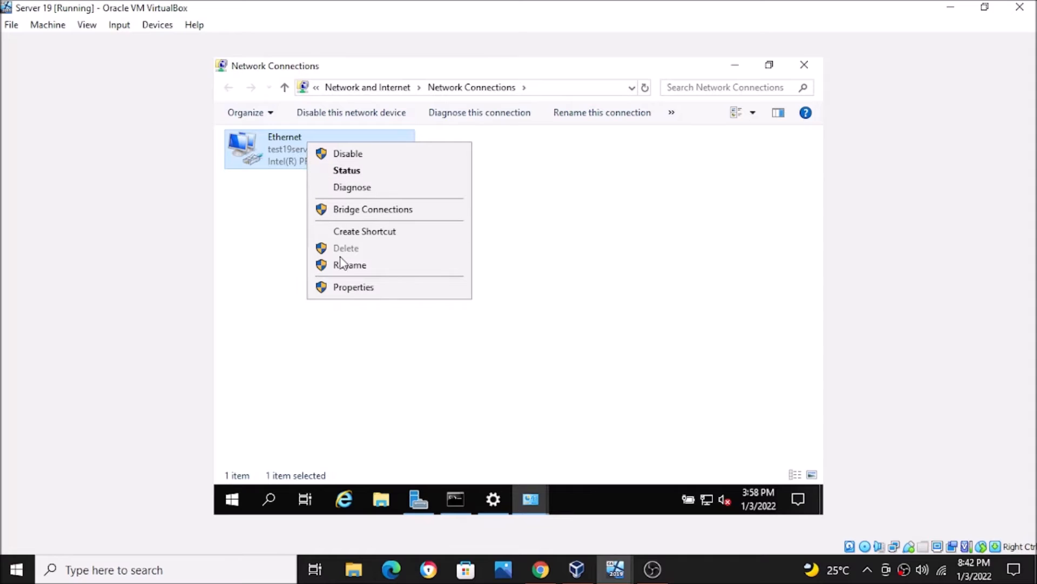
click(339, 287)
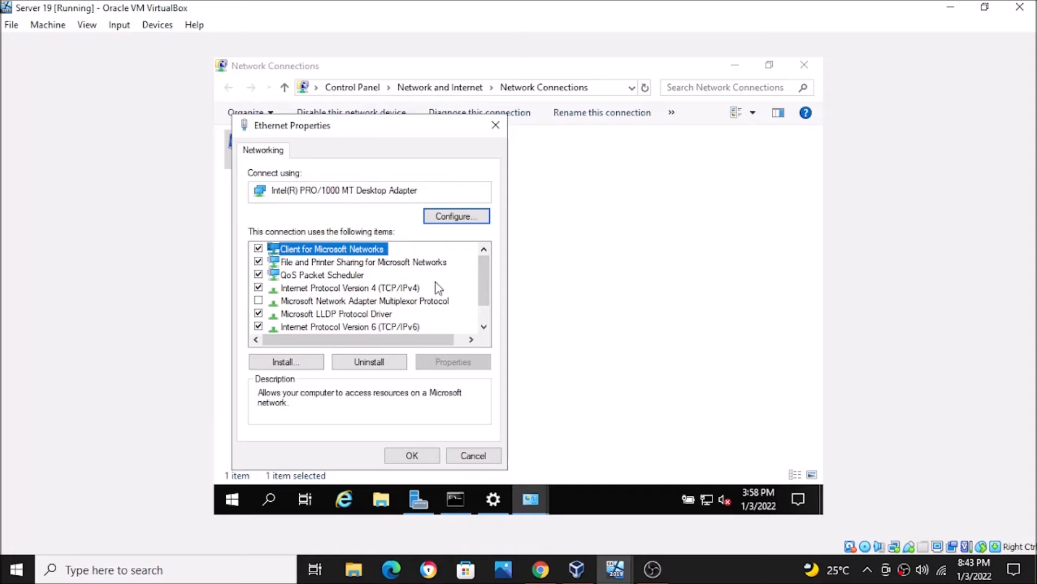
Step: Try to disable Internet Protocol Version 6 (TCP/IPv6) on the server's Ethernet adapter
scroll(479, 285, down, 1)
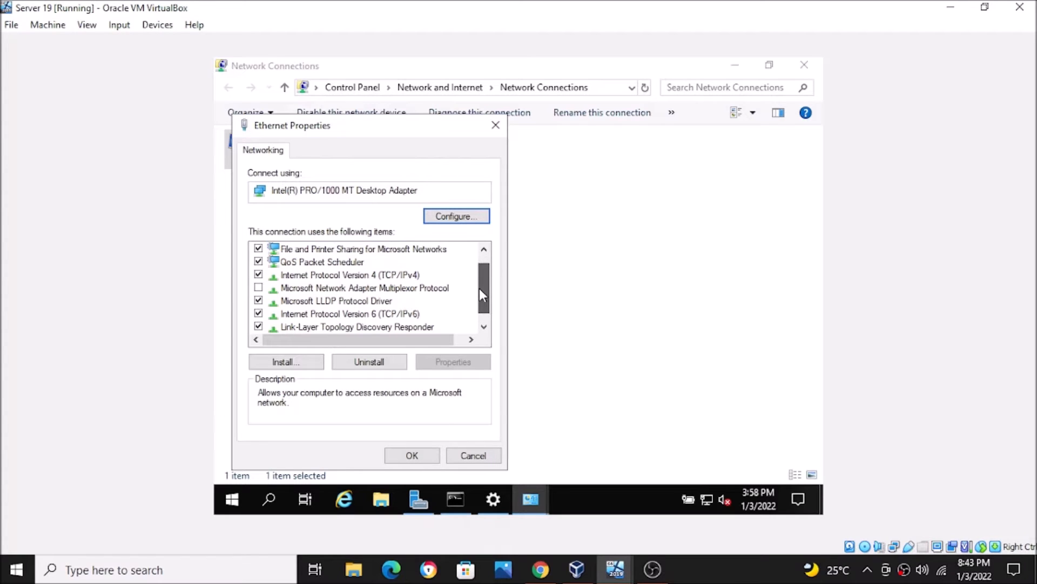
click(259, 314)
click(259, 313)
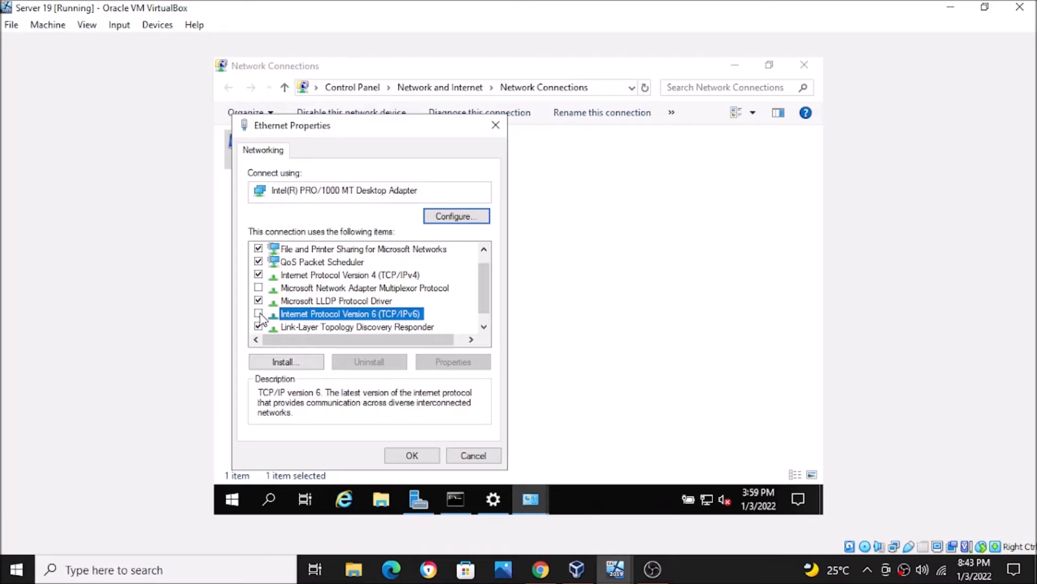
Step: Review the adapter's Internet Protocol Version 4 (TCP/IPv4) address and DNS settings, close the properties dialogs and return to the ipconfig output
click(407, 276)
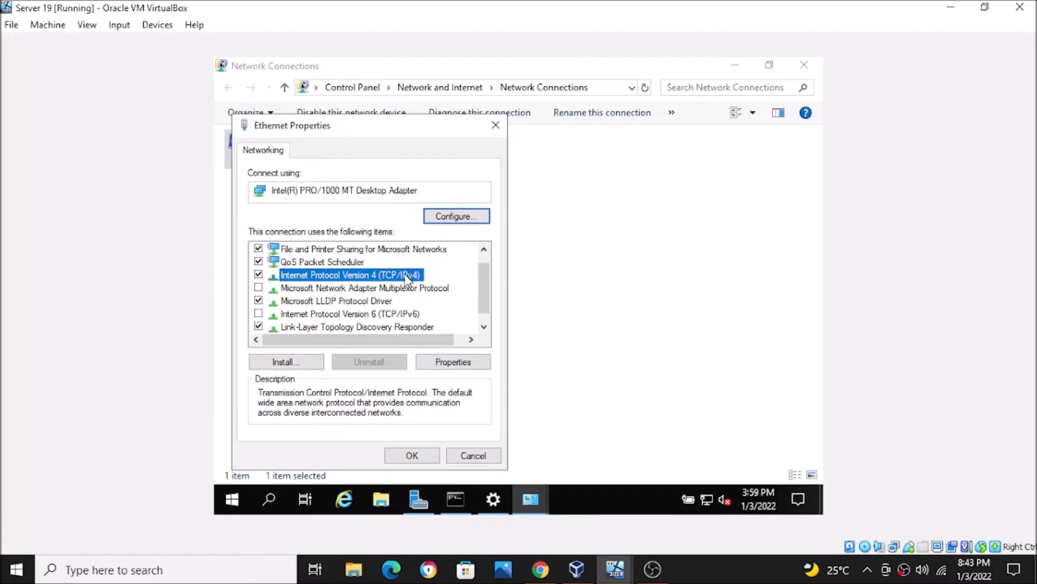
click(430, 364)
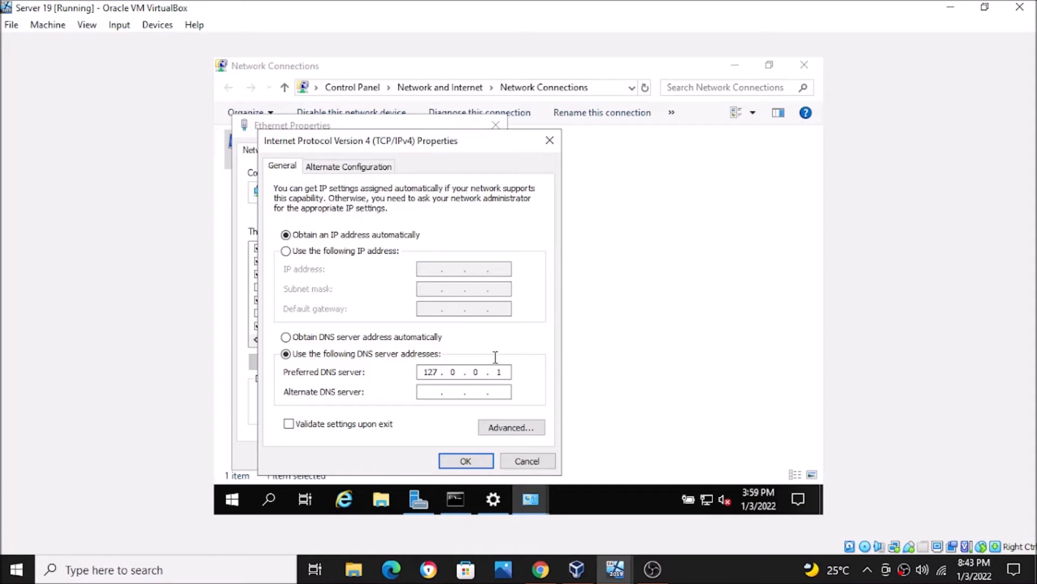
click(550, 140)
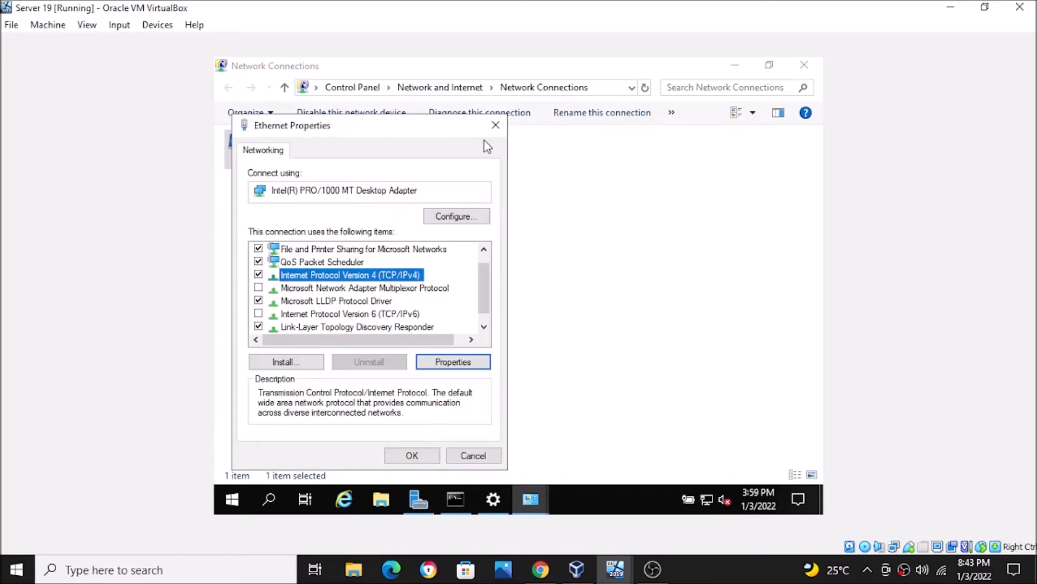
click(495, 125)
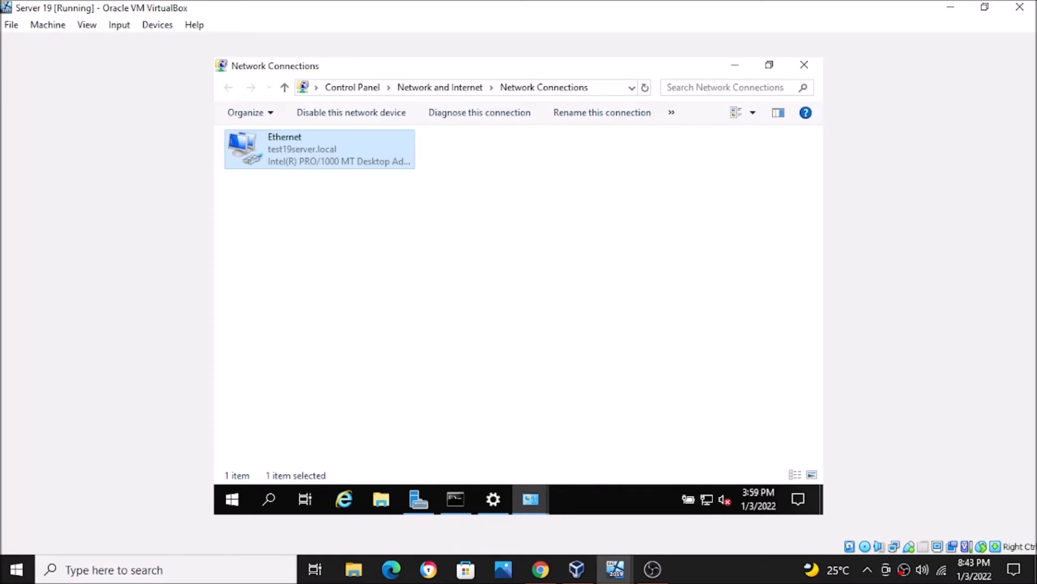
click(456, 498)
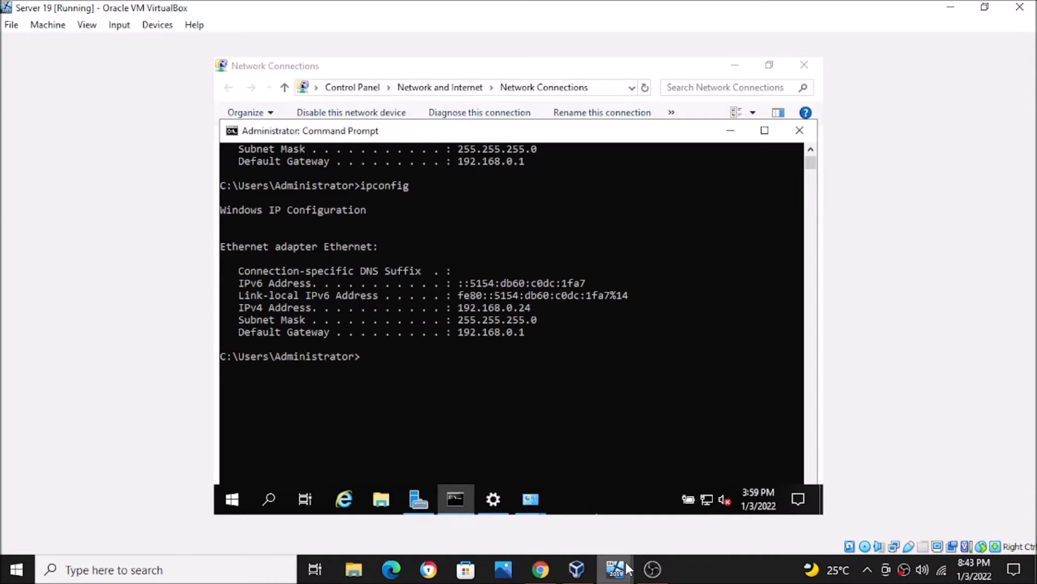
Step: Switch to the Windows 10 server virtual machine and show it in full-screen mode
mouse_move(615, 569)
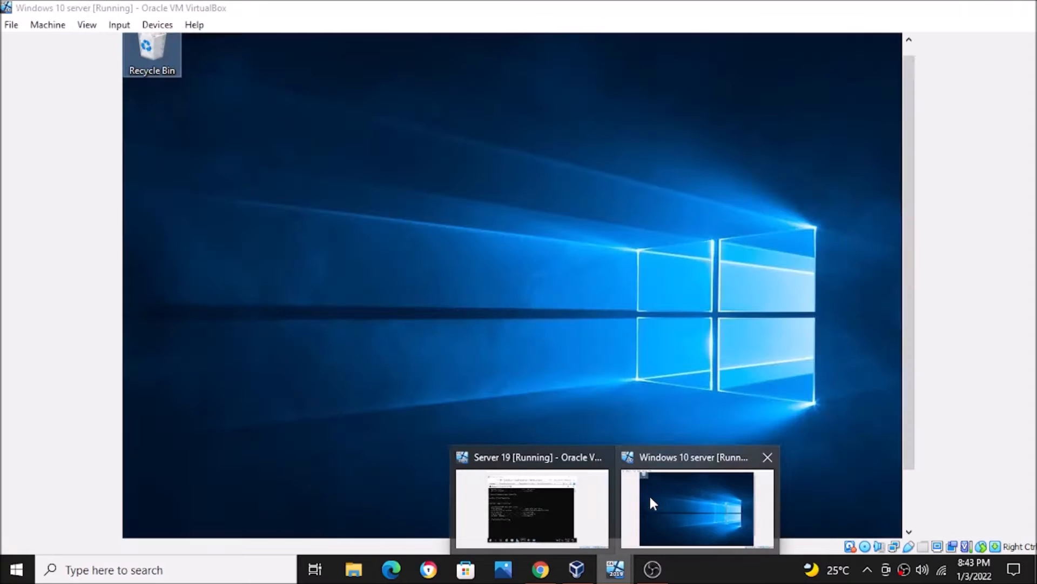
click(651, 493)
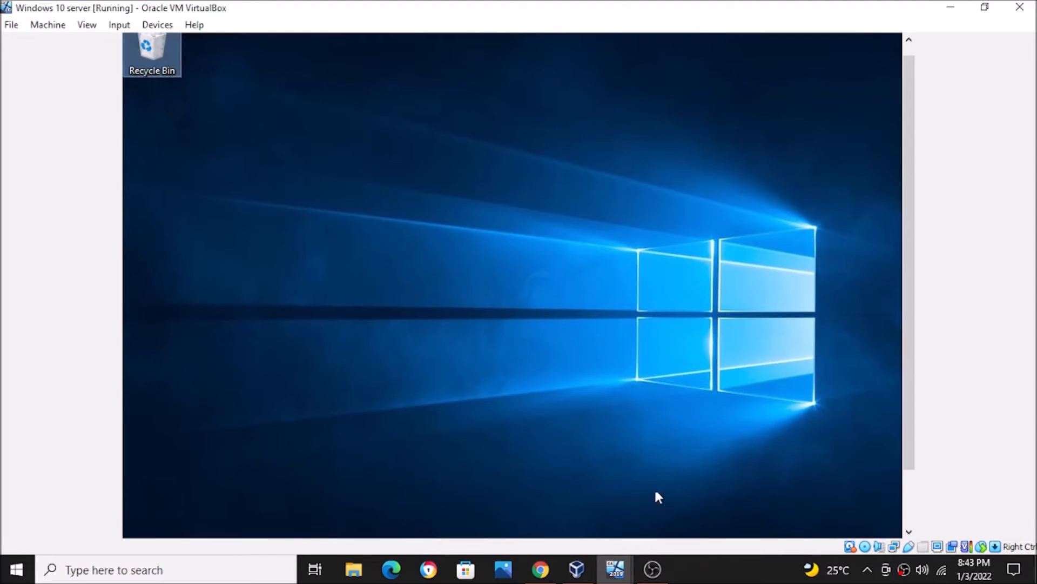
click(94, 28)
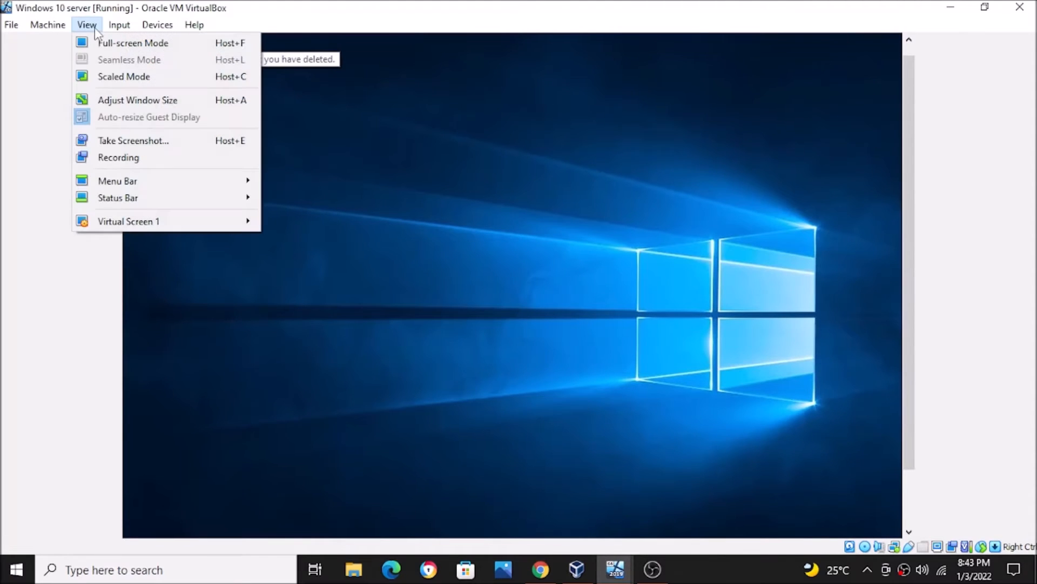
click(98, 44)
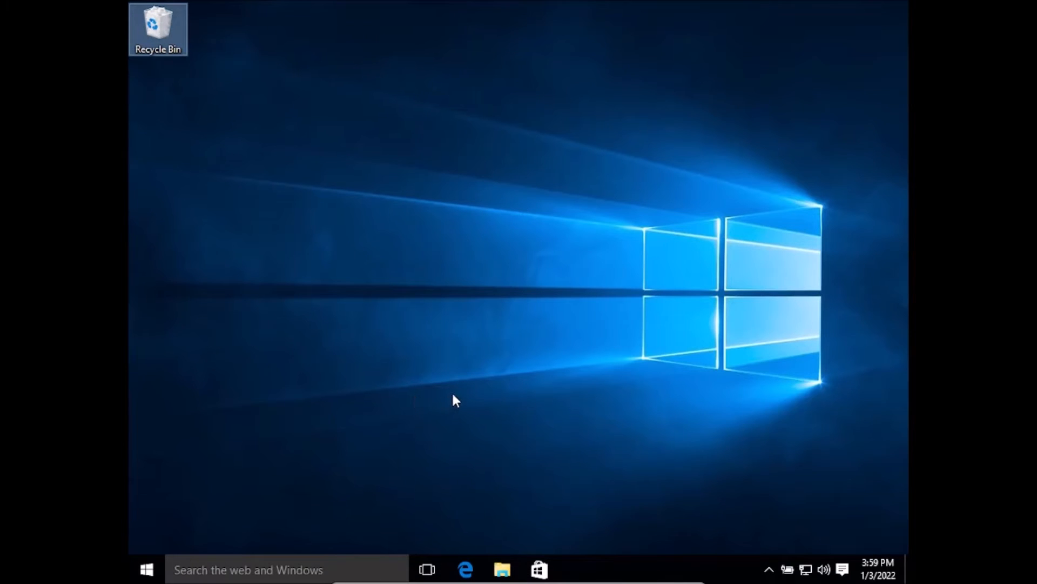
Step: Open the properties of the Windows 10 machine's Ethernet adapter from the adapter settings
right_click(804, 570)
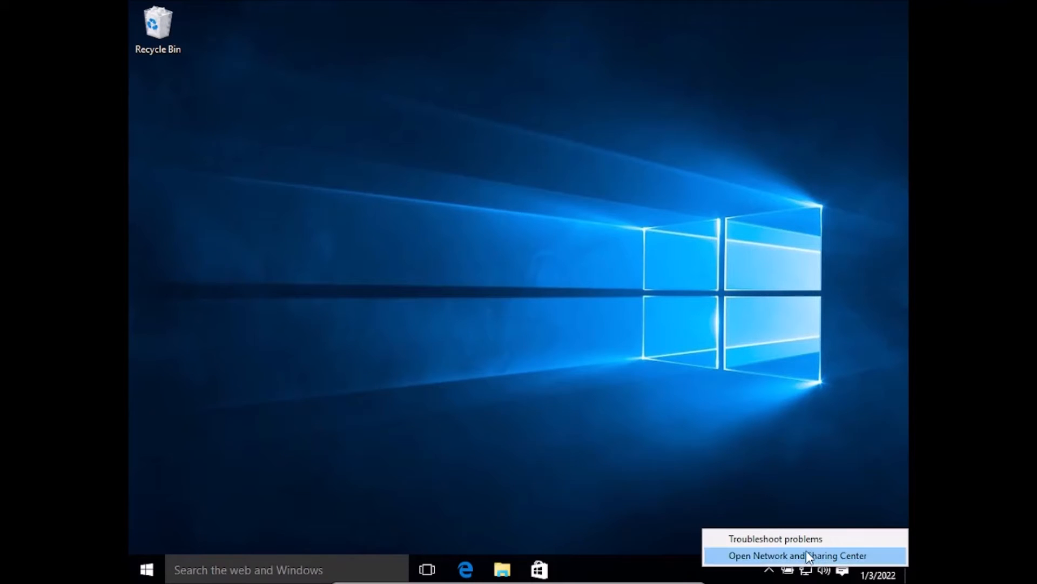
click(806, 551)
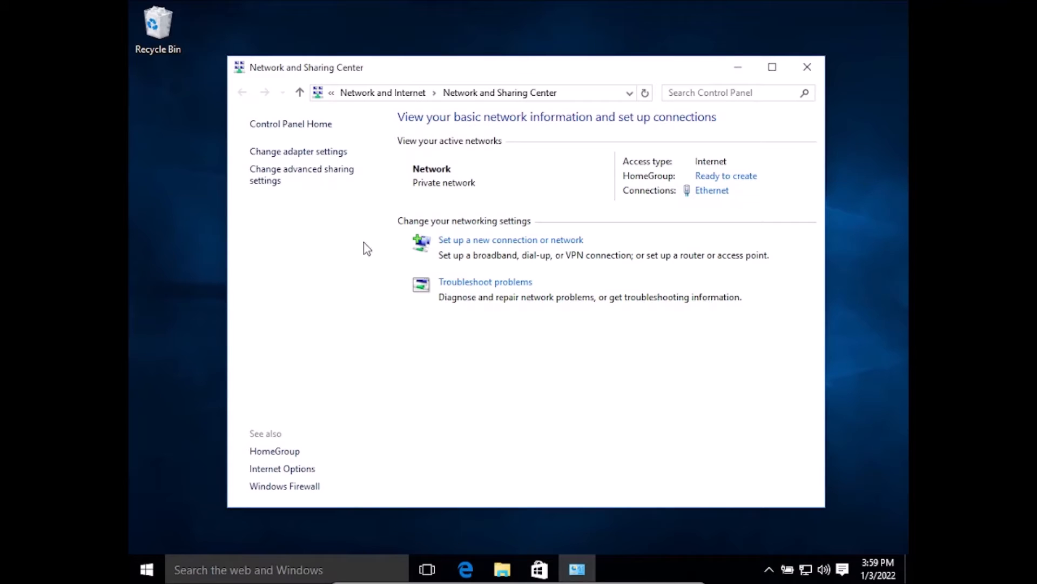
click(298, 152)
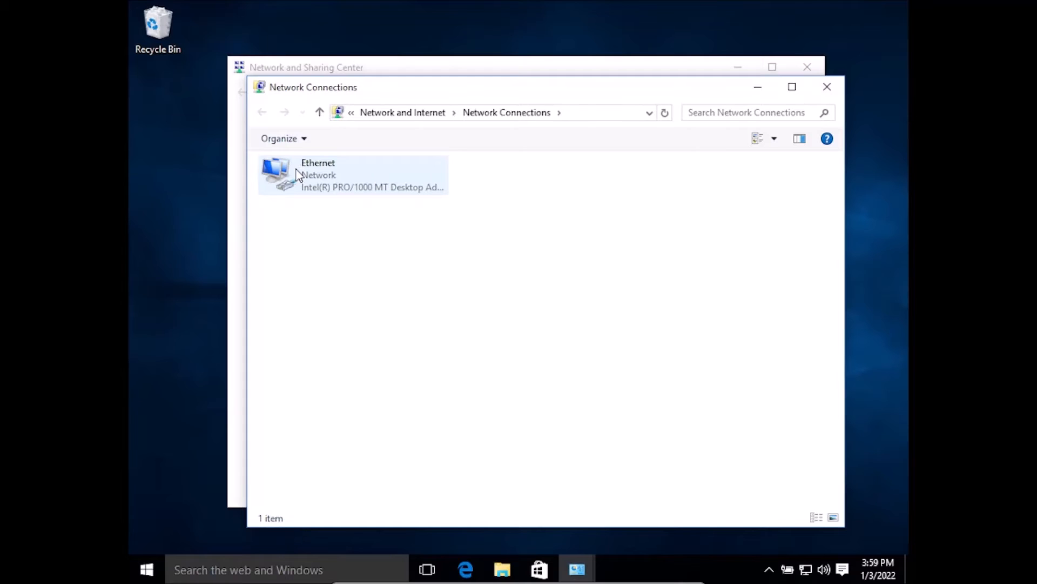
click(297, 169)
right_click(296, 170)
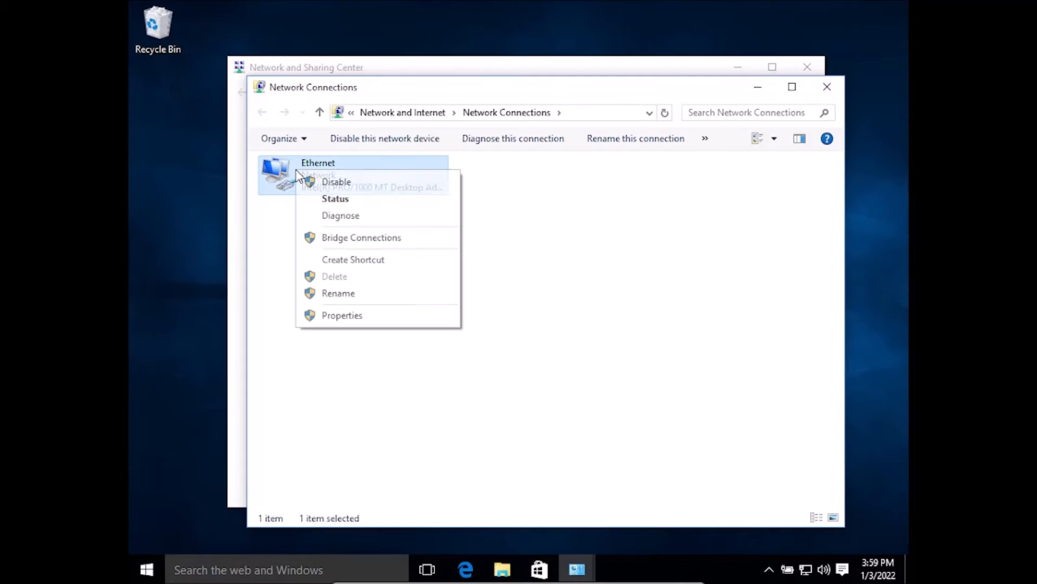
click(342, 316)
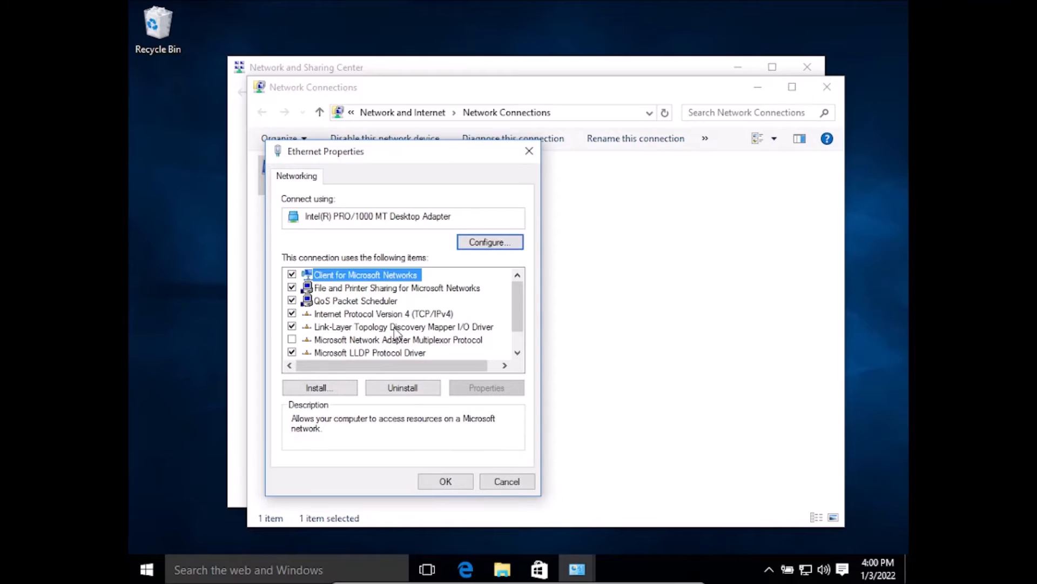
Step: Open the Internet Protocol Version 4 (TCP/IPv4) properties of the Windows 10 Ethernet adapter
drag(516, 299, 516, 306)
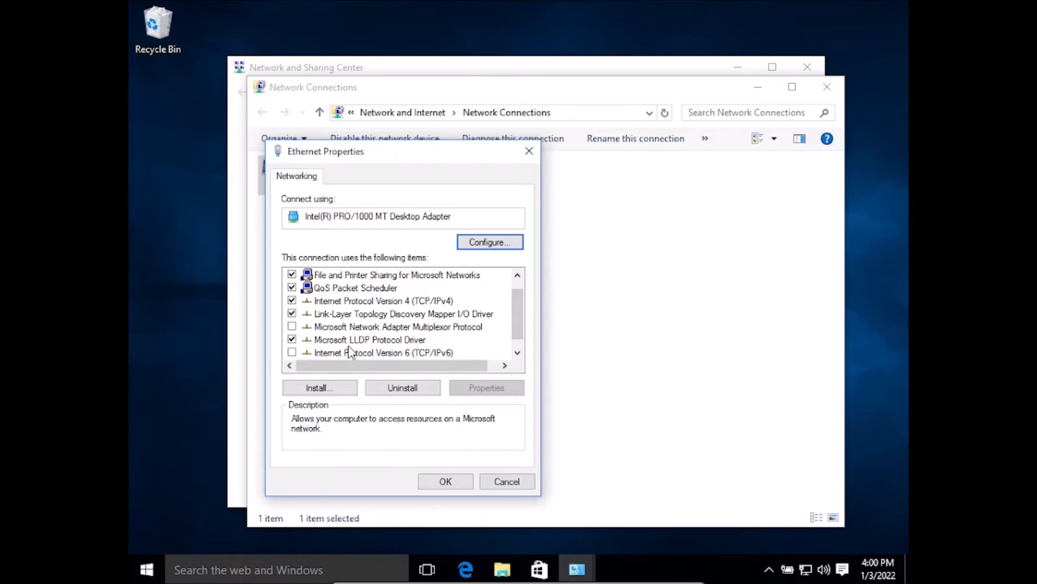
click(377, 301)
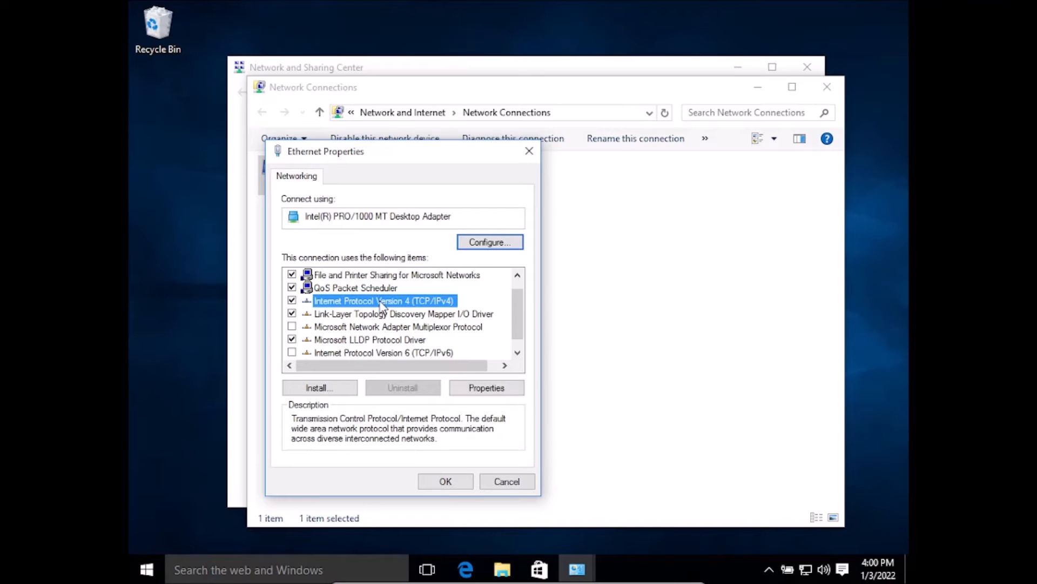
click(507, 388)
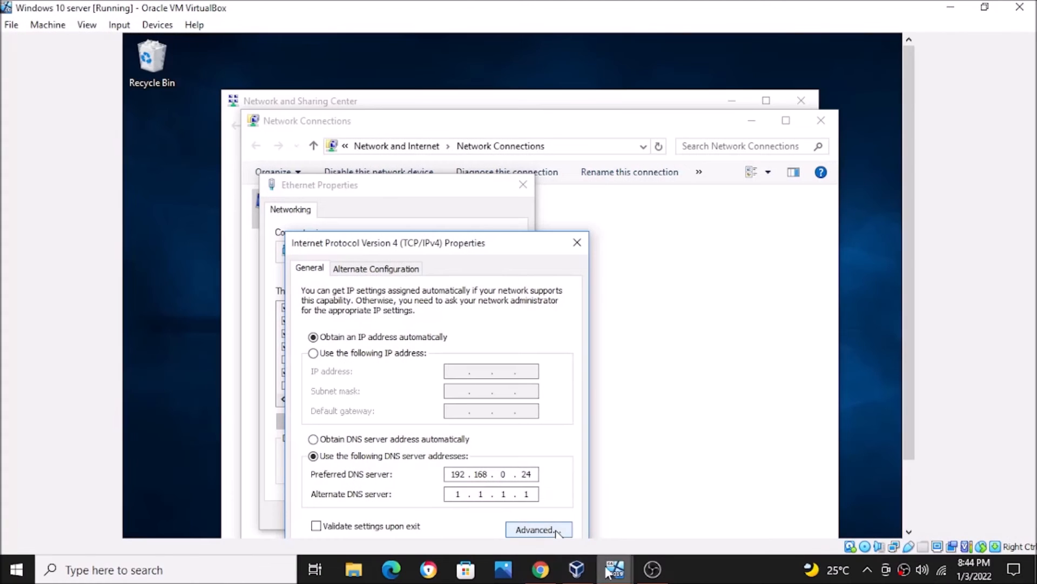
Step: Check the server's IPv4 address in the Server 19 virtual machine's ipconfig output and return to the Windows 10 virtual machine
click(609, 573)
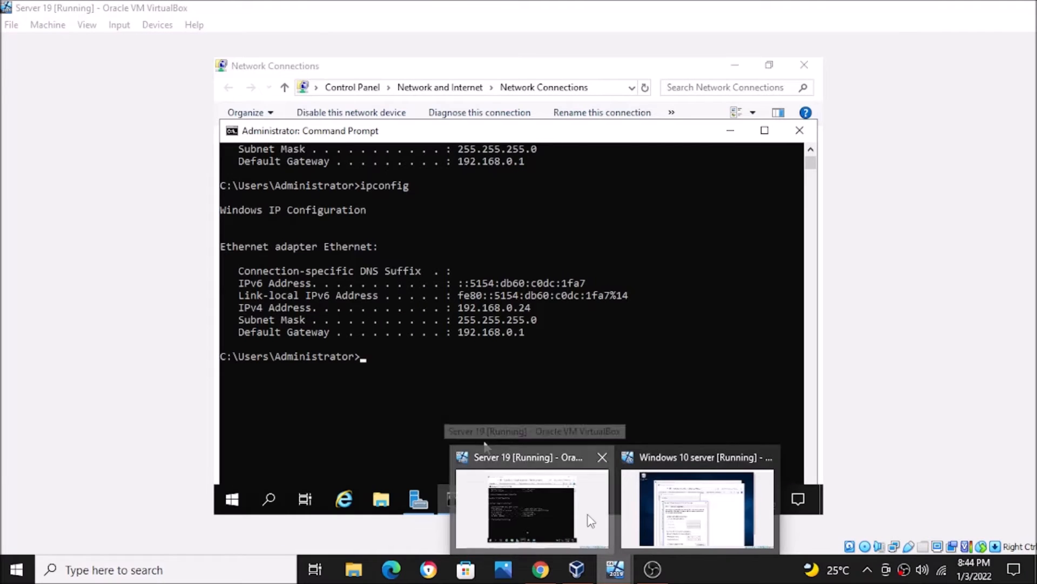
click(591, 521)
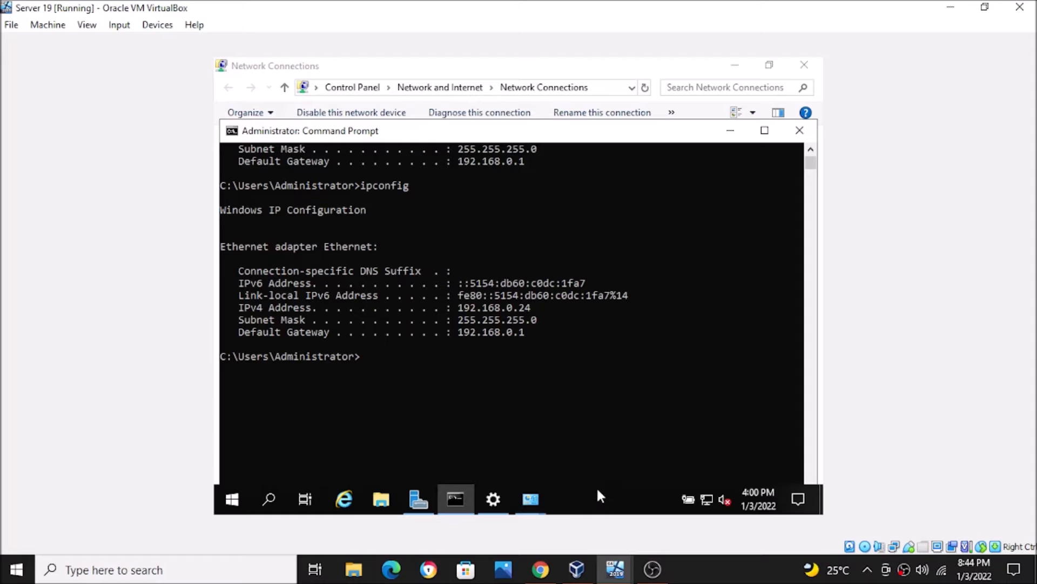
mouse_move(615, 569)
click(695, 513)
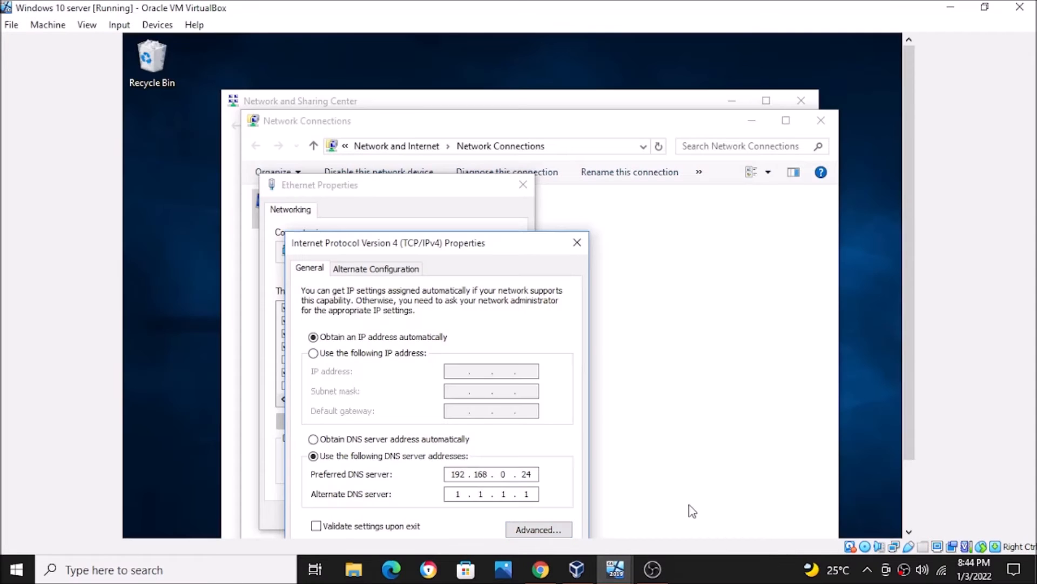
Step: Confirm the IPv4 settings with preferred DNS server 192.168.0.24 and alternate DNS server 1.1.1.1, and close all network windows
drag(489, 247, 489, 183)
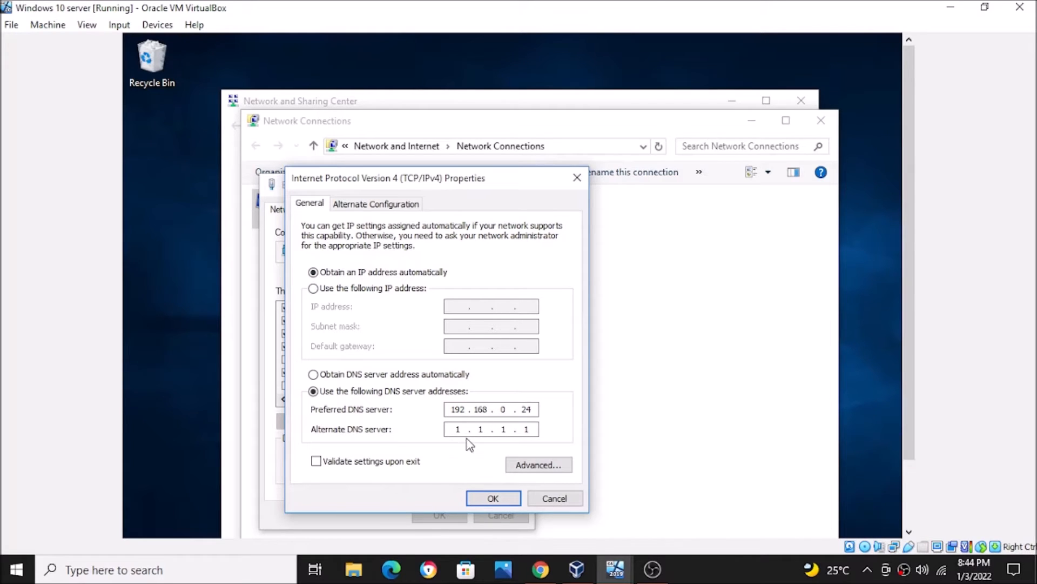
click(493, 499)
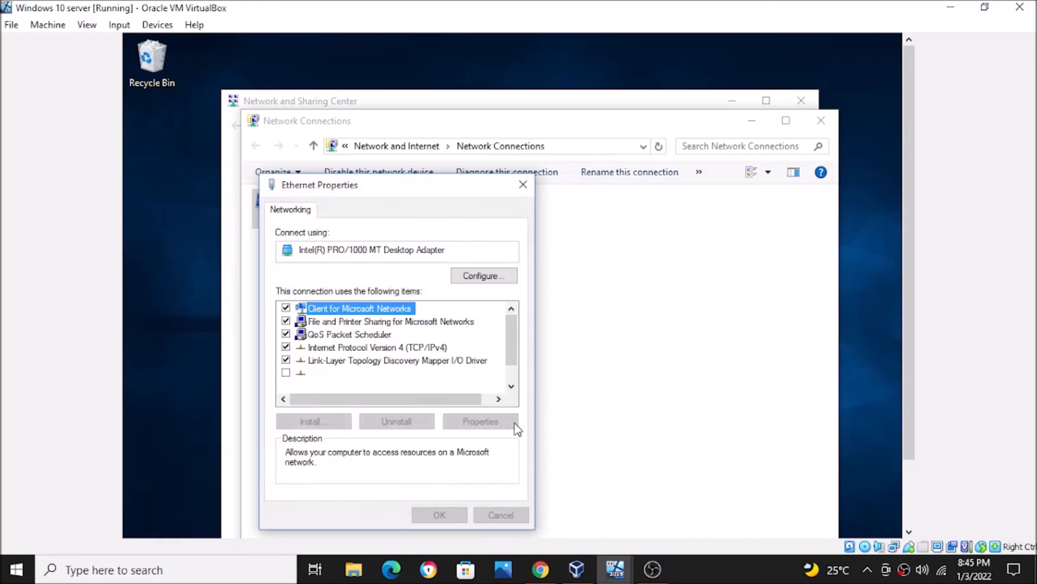
click(523, 184)
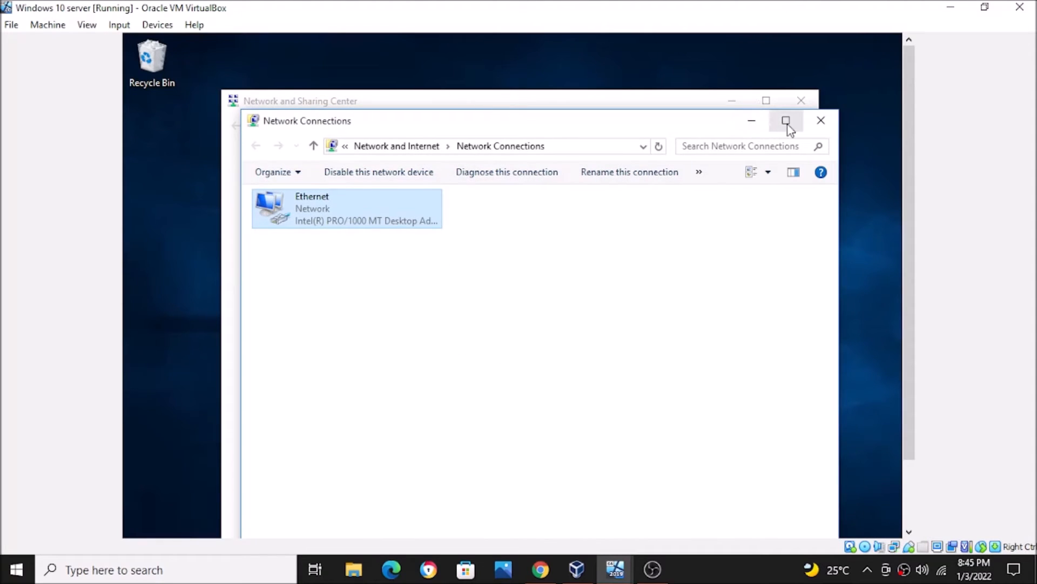
click(820, 122)
click(800, 101)
Step: Show the Windows 10 virtual machine in full-screen mode and open the system information of This PC
click(87, 22)
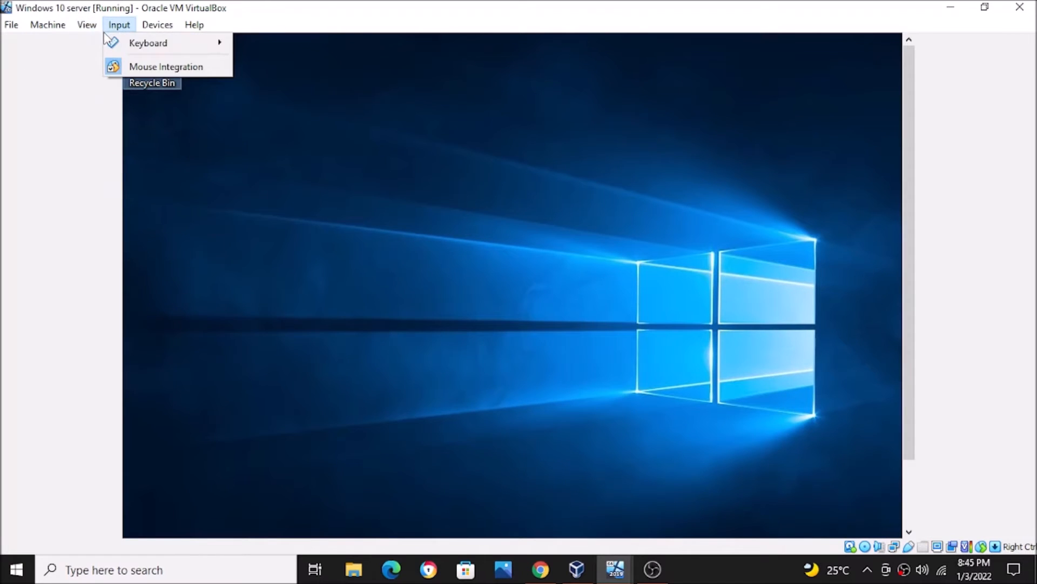
click(87, 24)
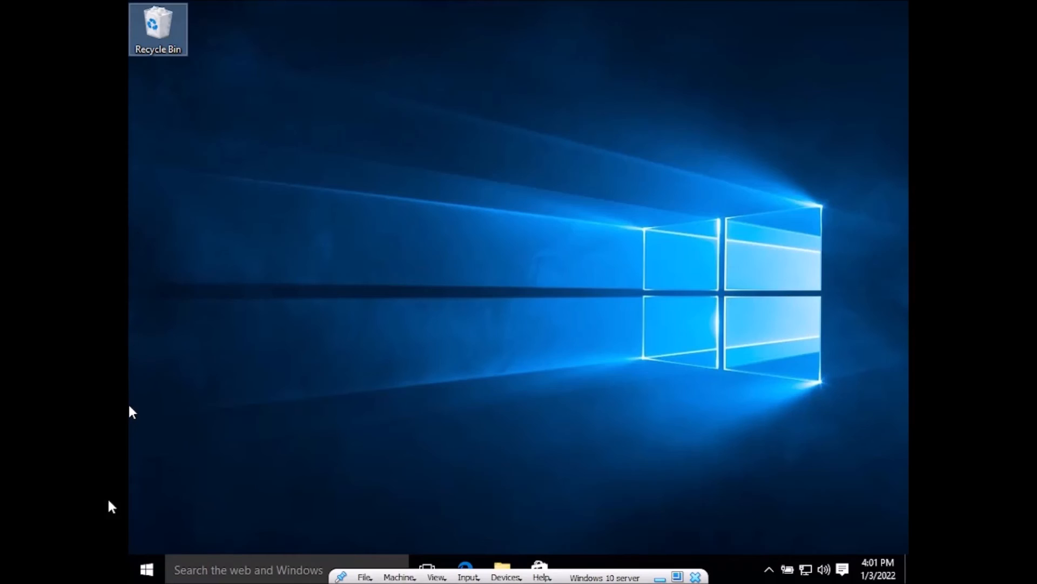
click(161, 570)
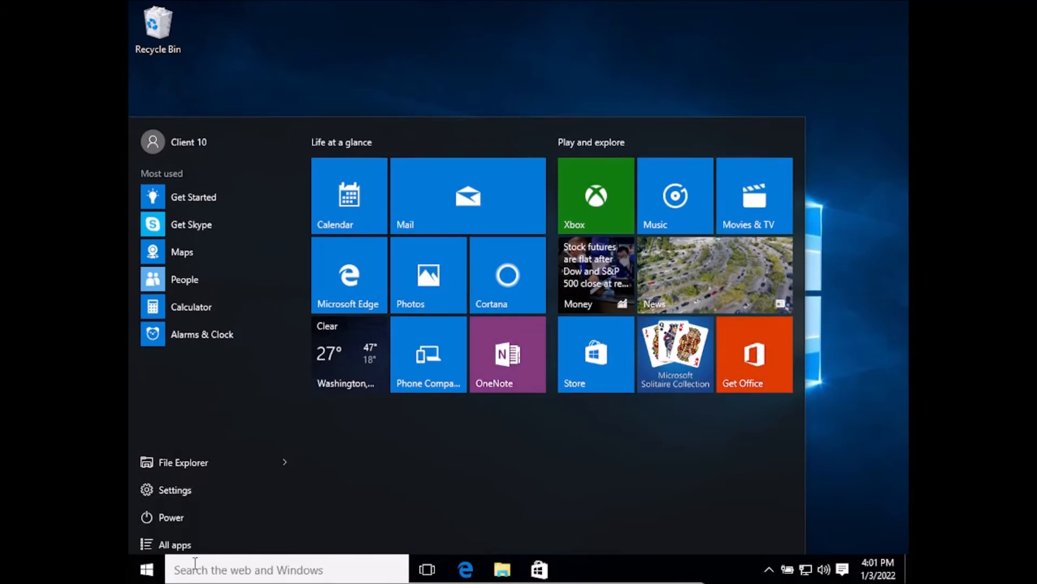
click(498, 571)
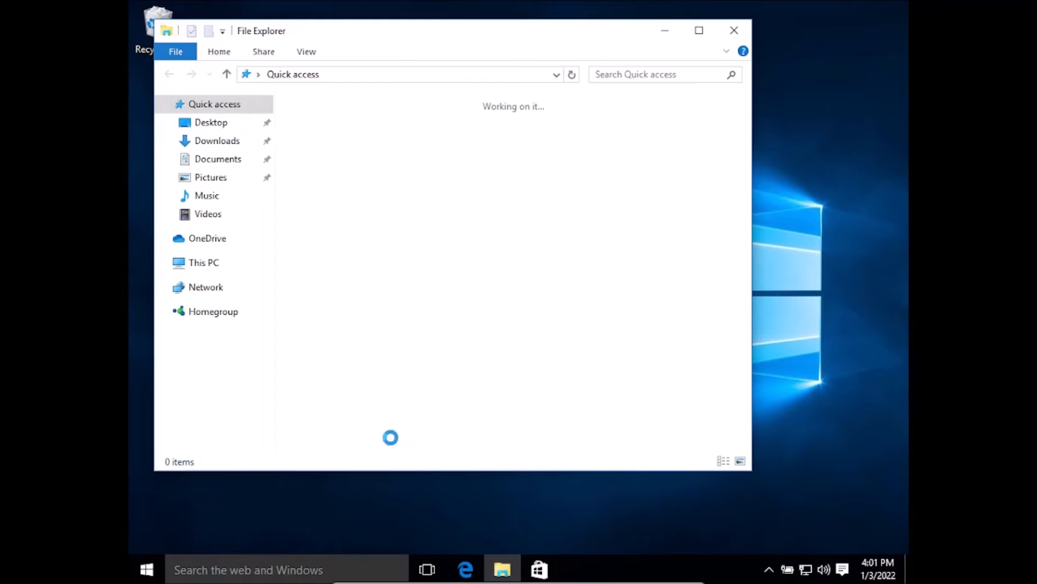
click(208, 268)
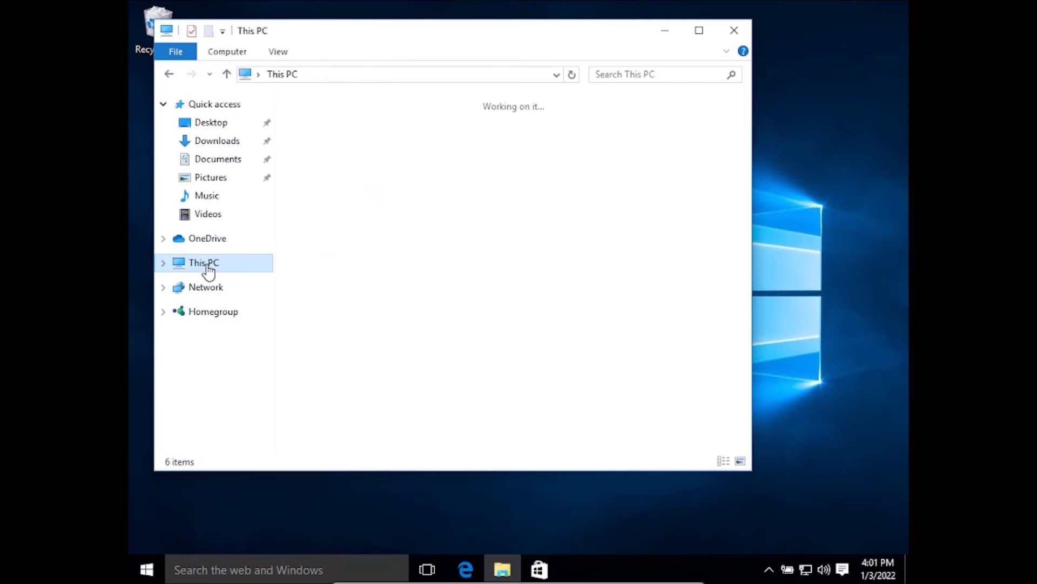
click(249, 50)
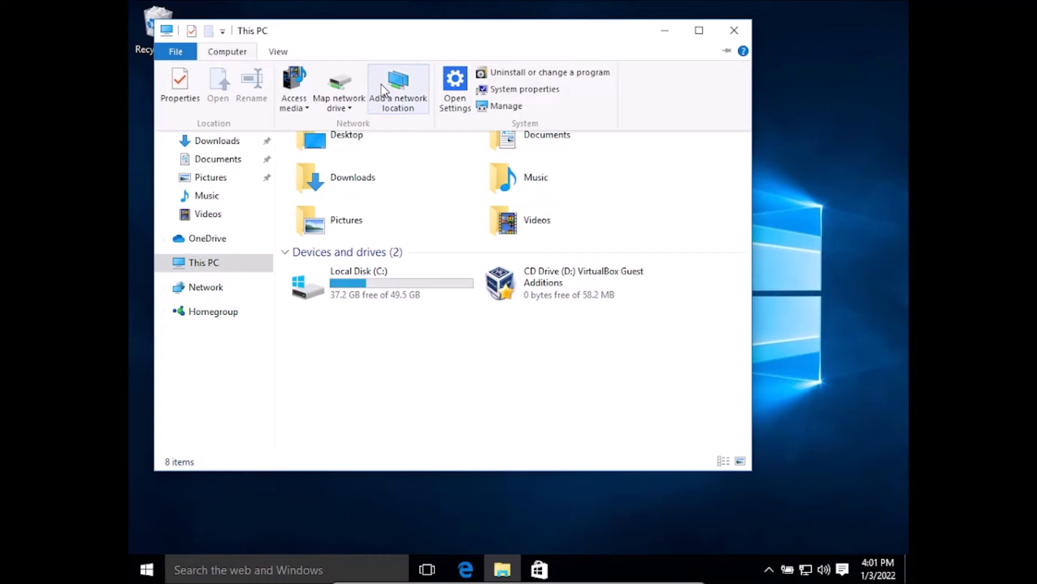
click(495, 92)
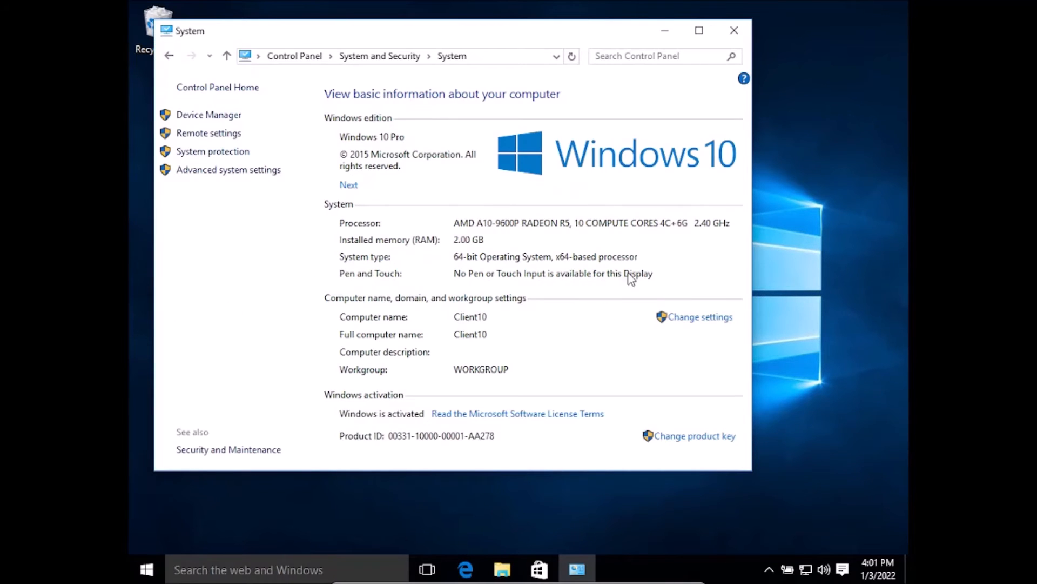
Step: Check the Remote Assistance and Remote Desktop settings in System Properties, and close the dialog
click(682, 321)
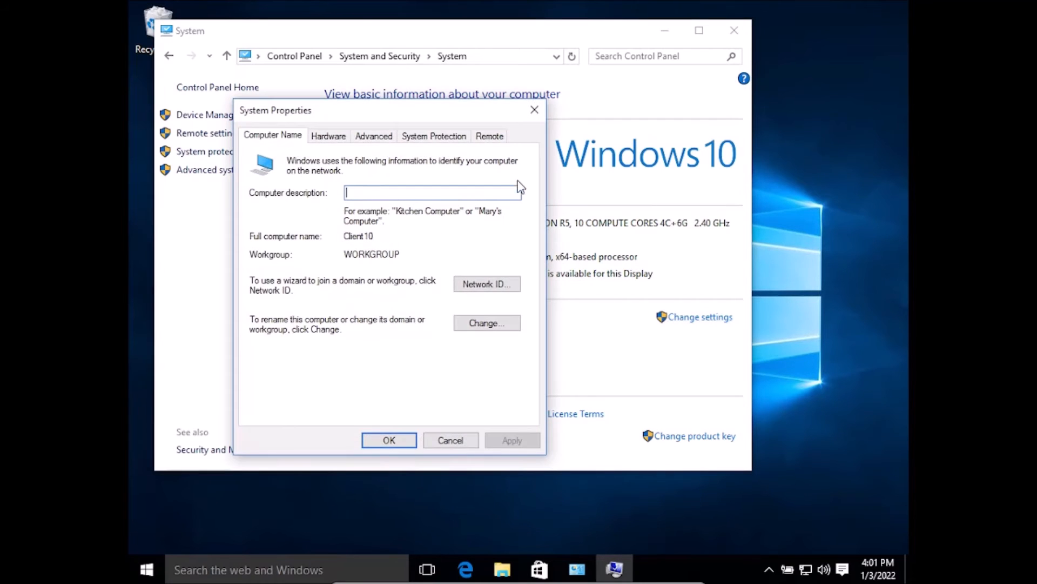
click(491, 136)
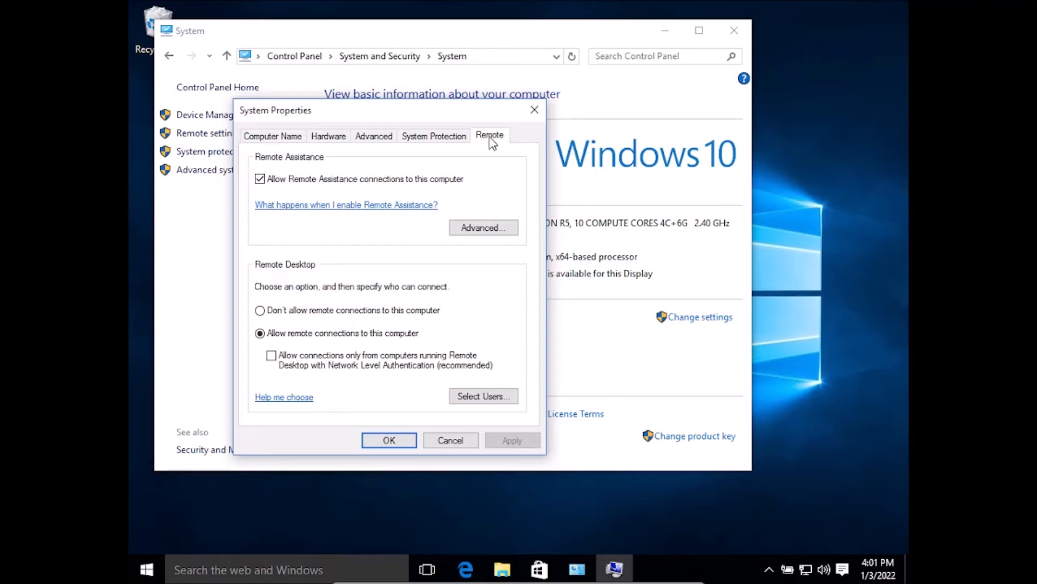
click(386, 441)
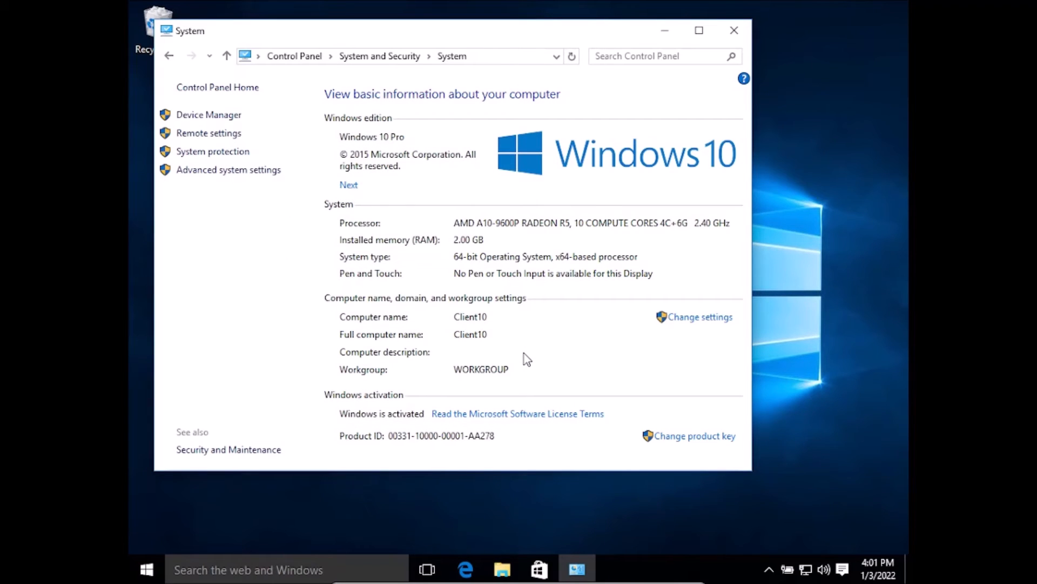
Step: Test the connection to the server by pinging 192.168.0.24 from Command Prompt, and close the prompt window
click(271, 571)
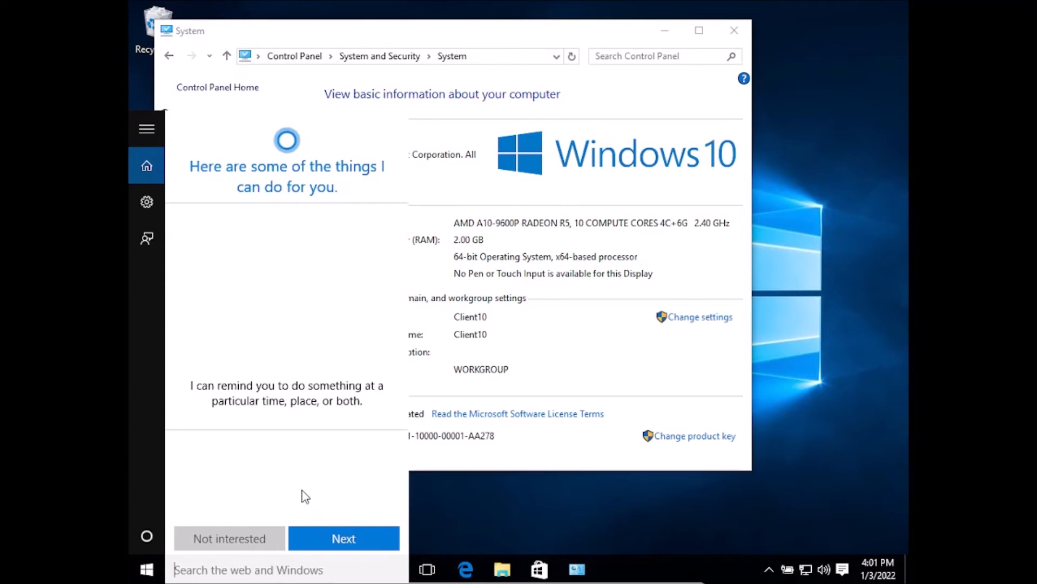
text(cmd)
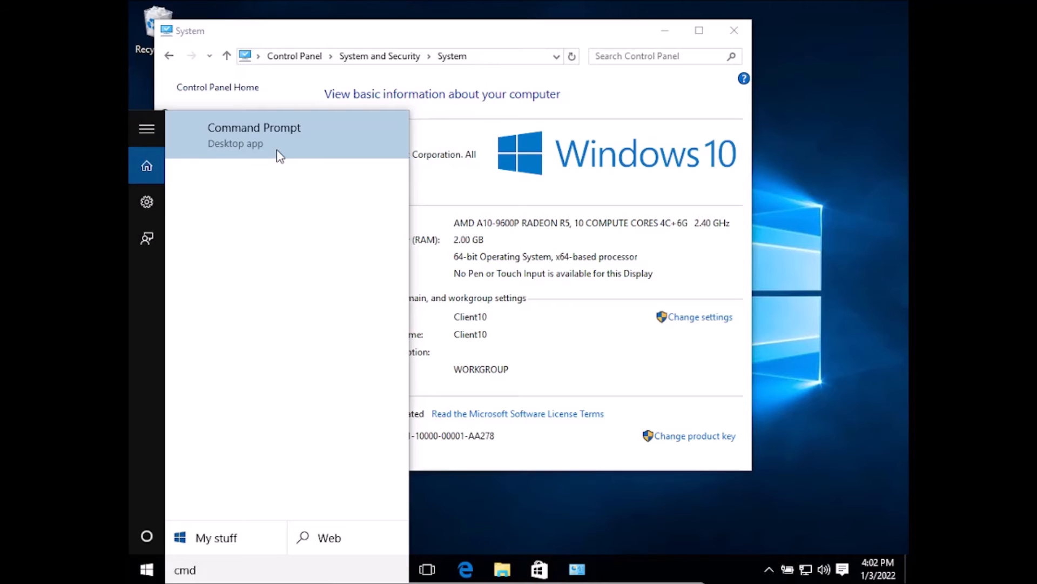
click(277, 150)
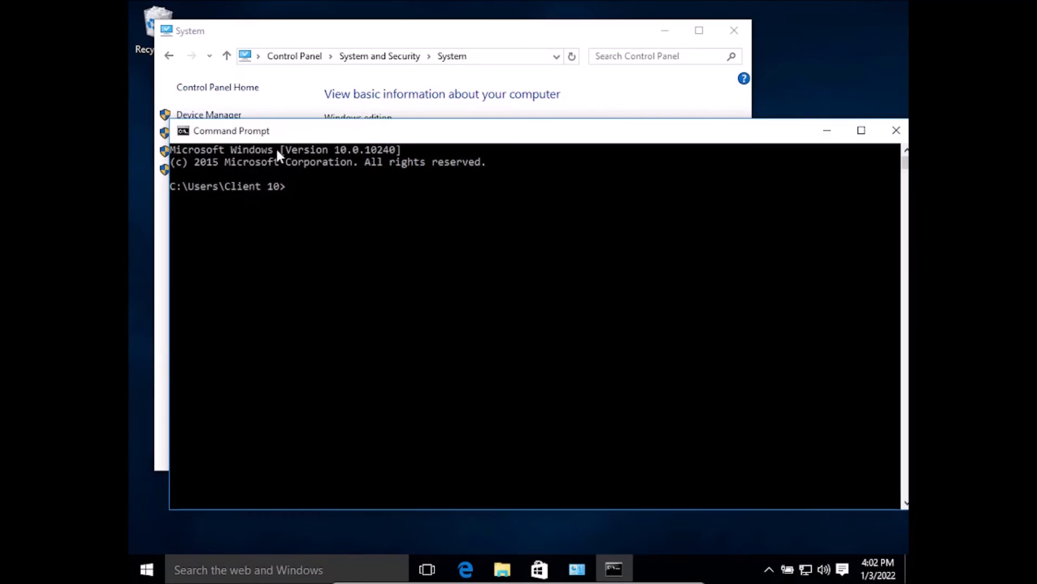
text(ping)
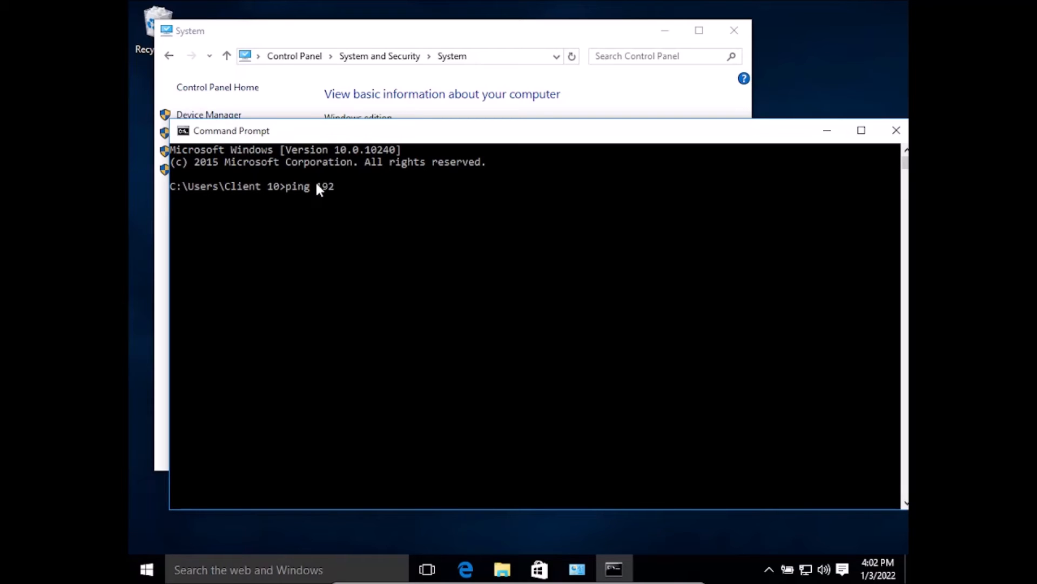
text(192.168.0.24)
key(Return)
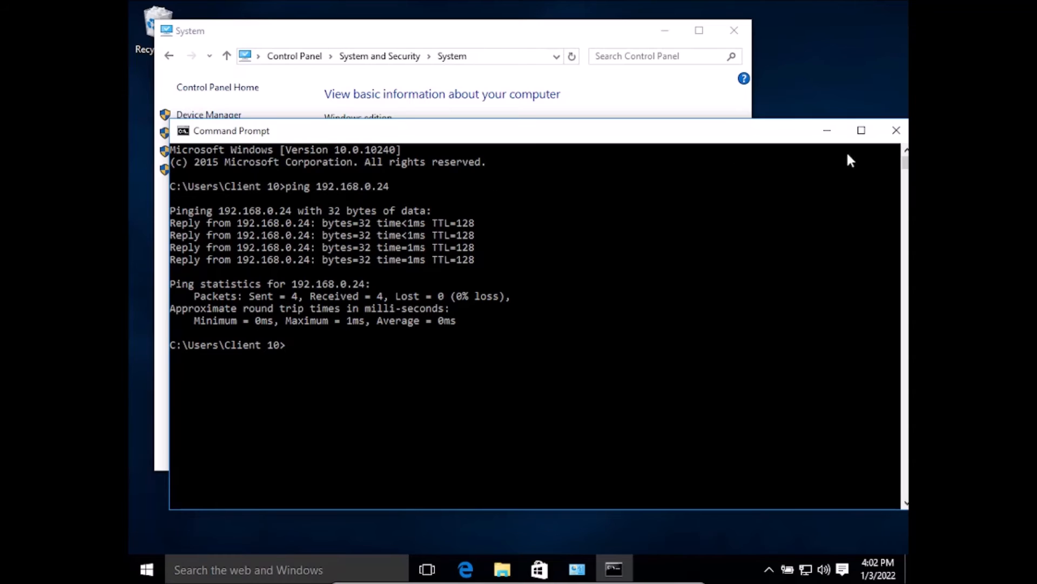
click(898, 132)
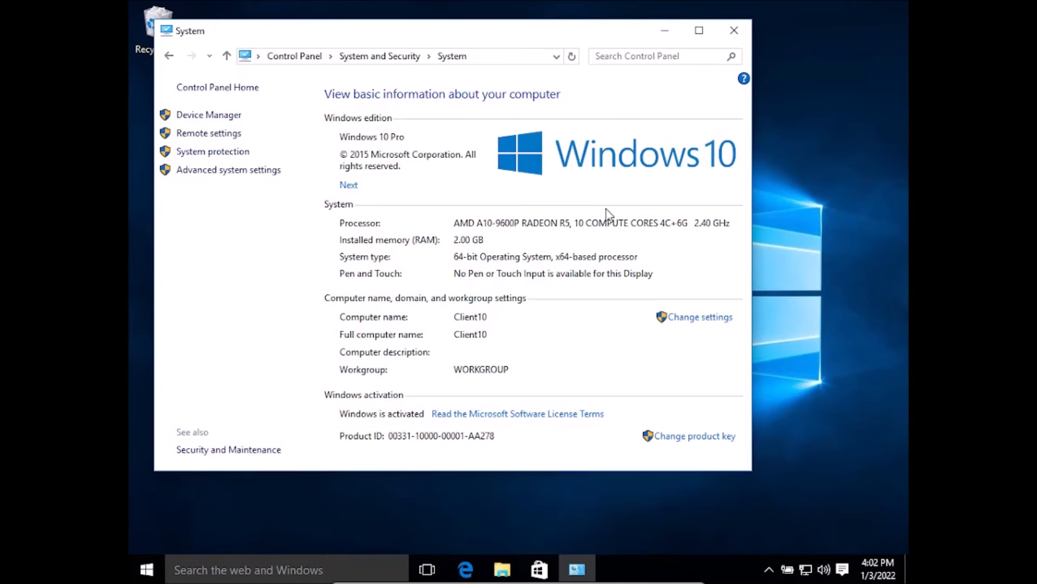
Step: Open the computer name and domain changes for Client10 and set its membership type to Domain
click(682, 319)
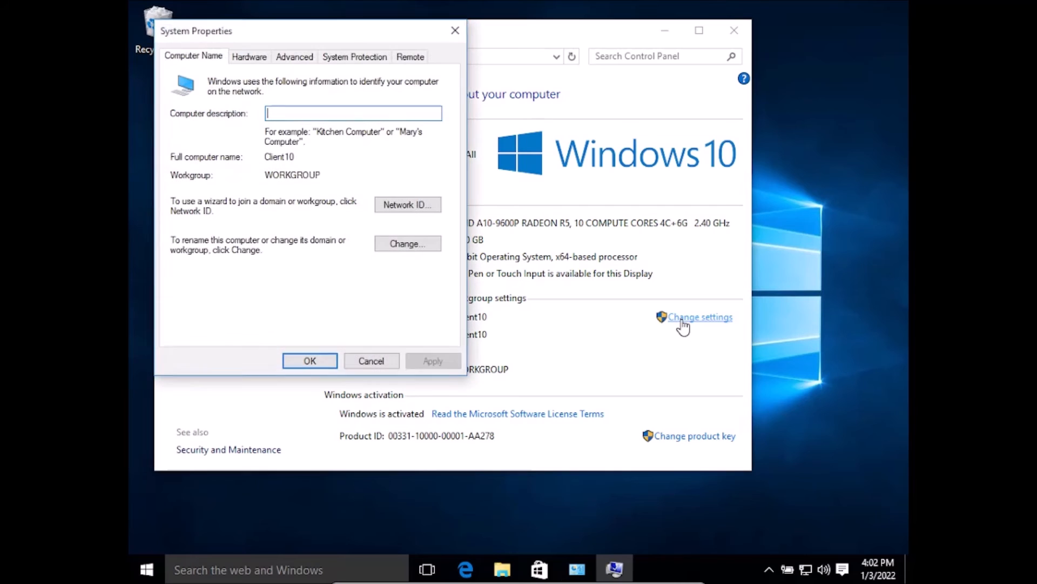
click(408, 243)
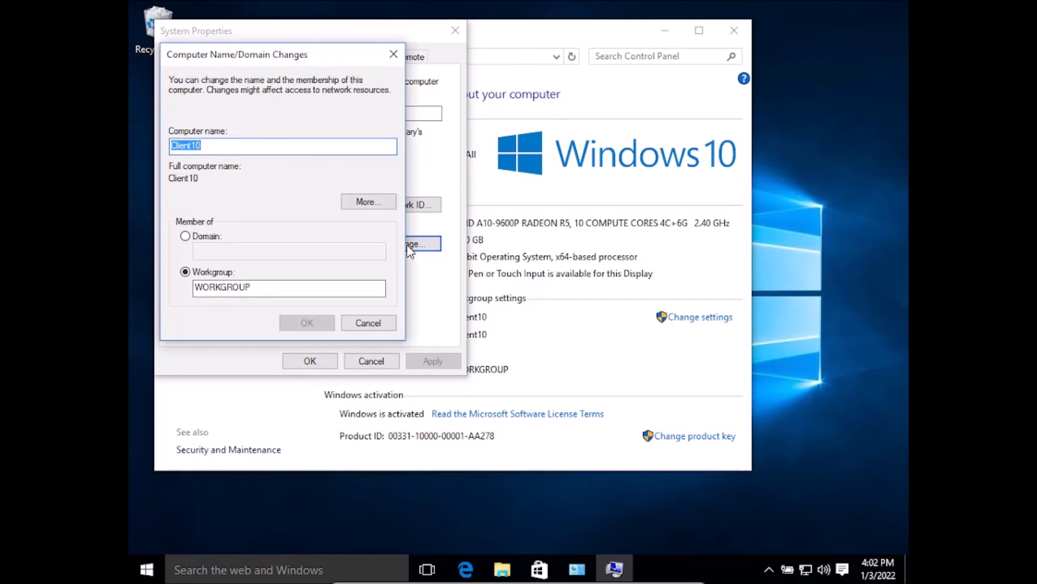
click(209, 238)
click(208, 249)
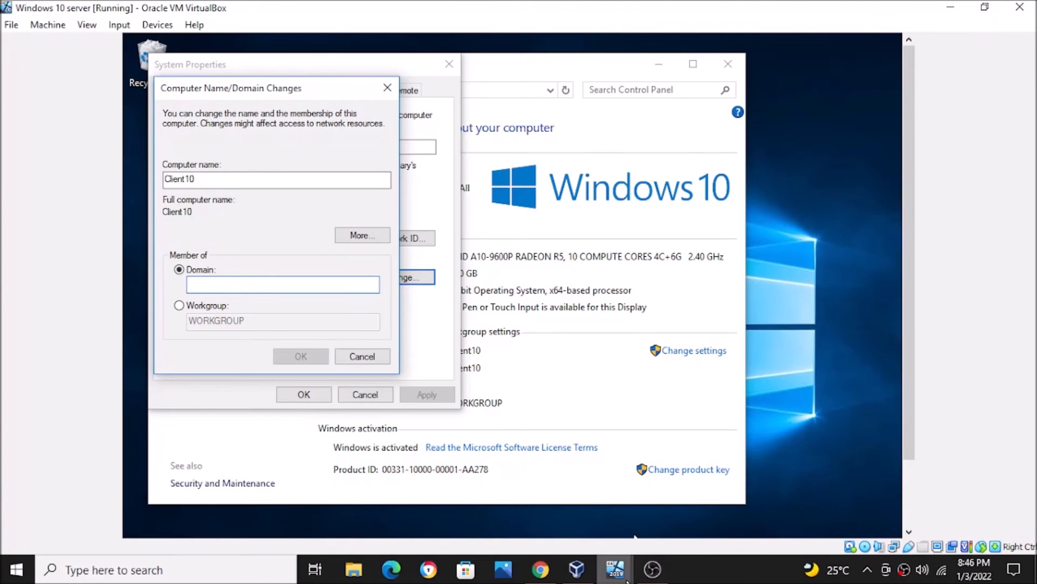
Step: Switch to the Server 19 virtual machine, minimize Command Prompt and check the domain name in Server Manager's Local Server properties
mouse_move(615, 568)
click(532, 495)
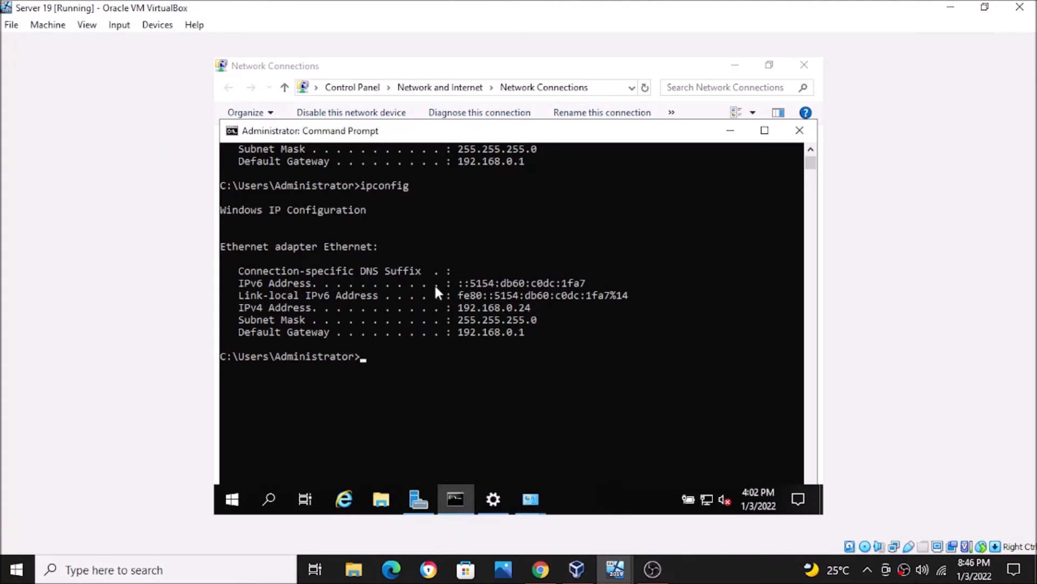
click(732, 133)
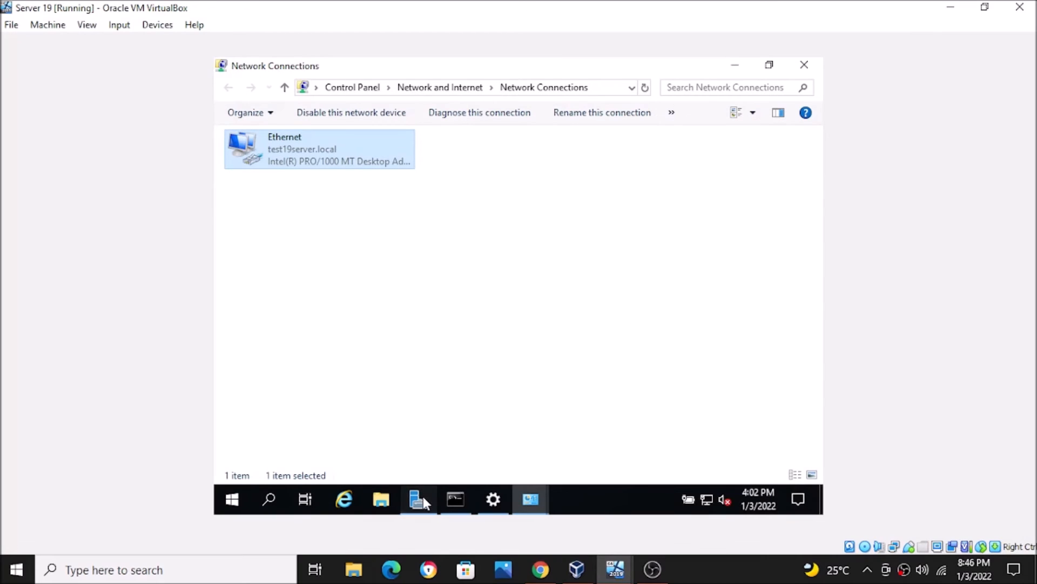
click(419, 499)
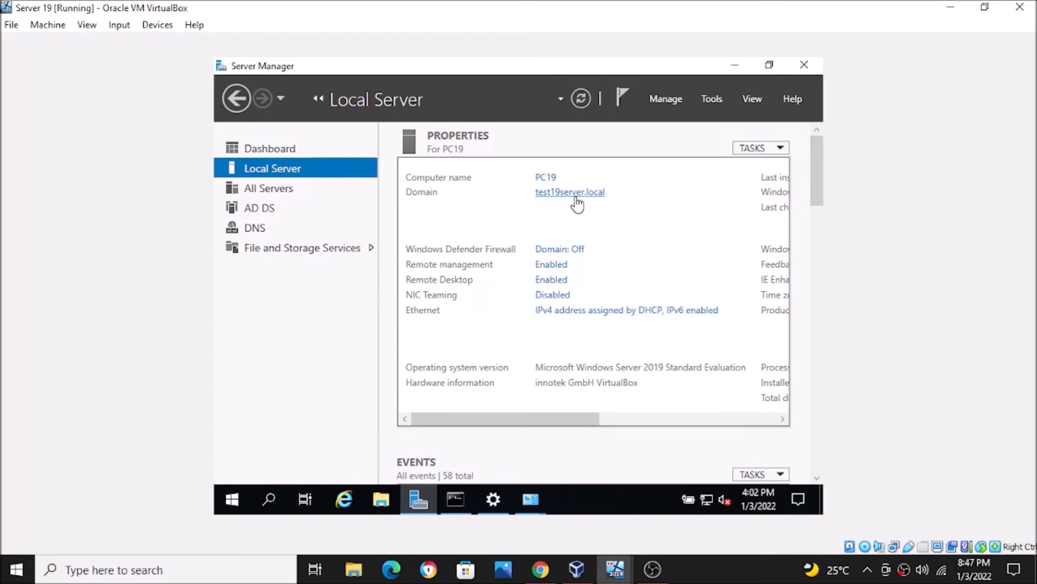
Step: Return to the Windows 10 virtual machine in full-screen mode and submit test19server as the domain for Client10
mouse_move(610, 576)
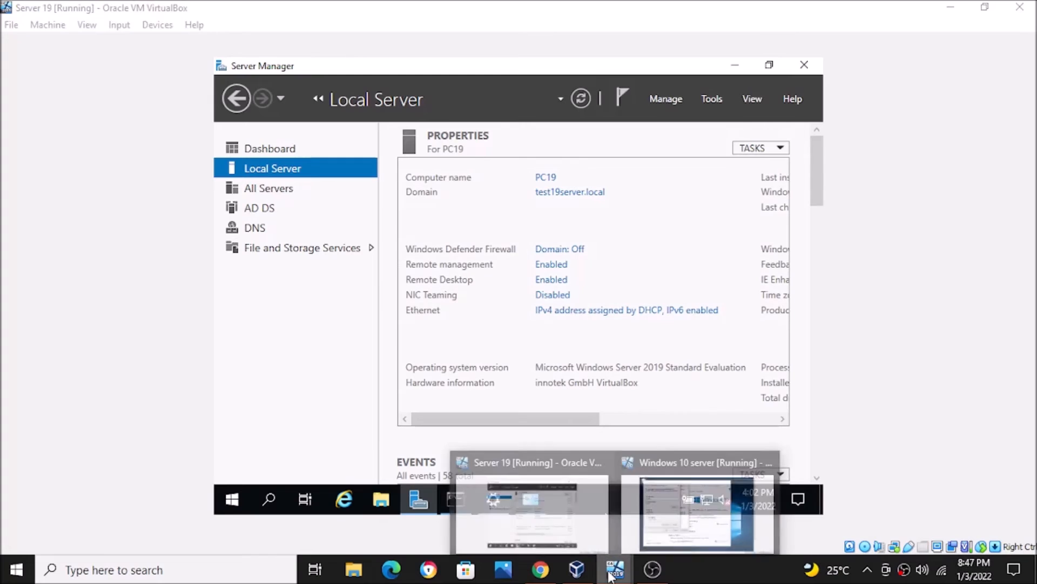
click(658, 505)
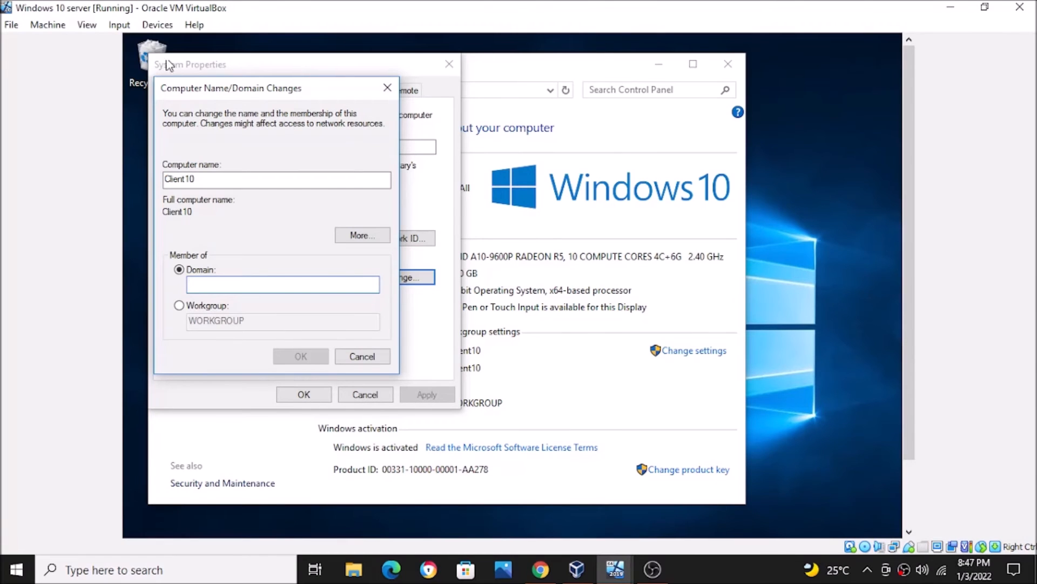
click(93, 30)
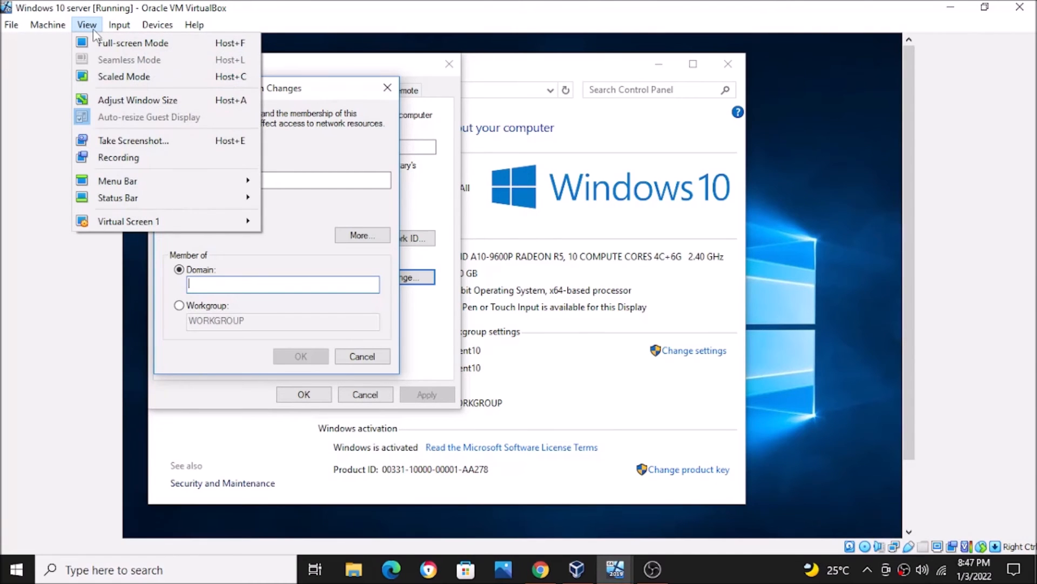
click(124, 43)
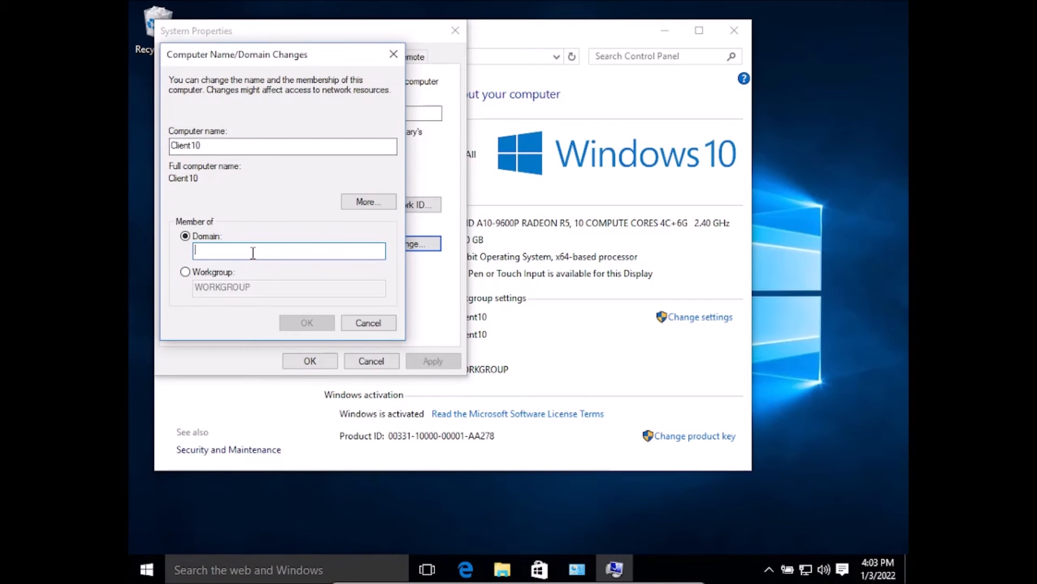
text(test19serve)
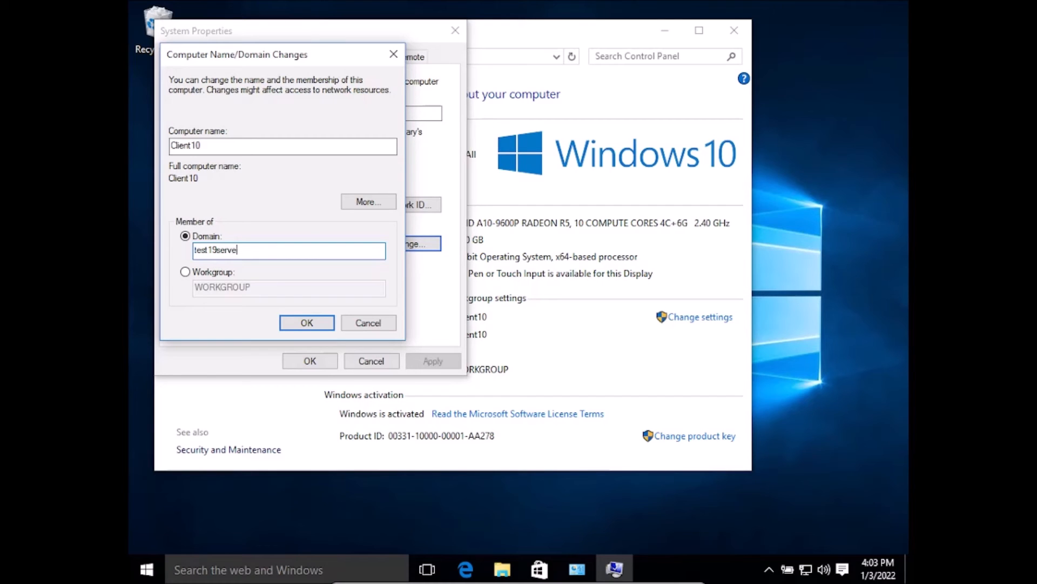
text(r)
key(Return)
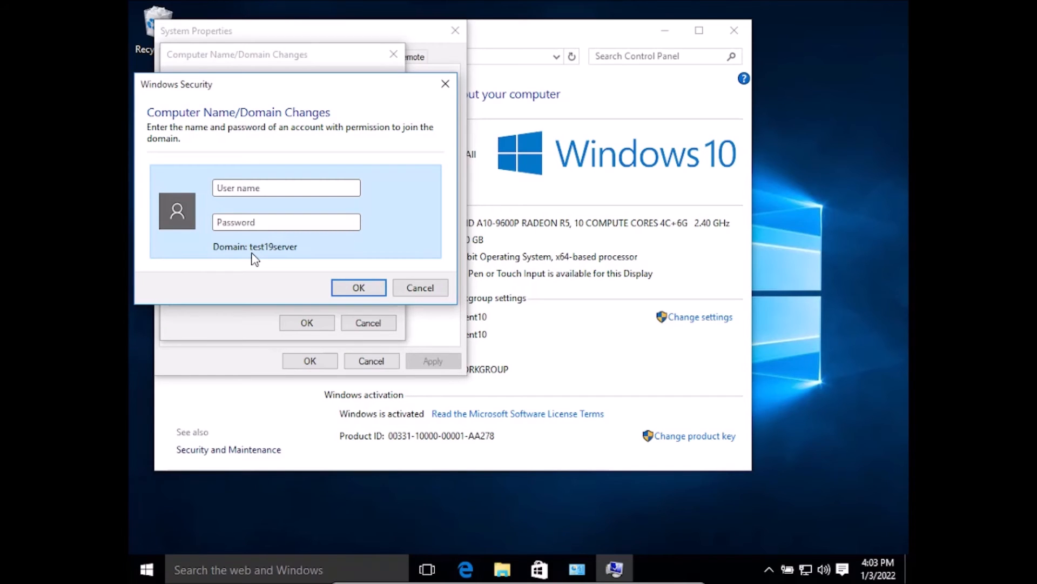
Step: Authorize the domain join with the Administrator user name and the account password, and acknowledge the welcome and restart messages
text(Administrator)
click(259, 224)
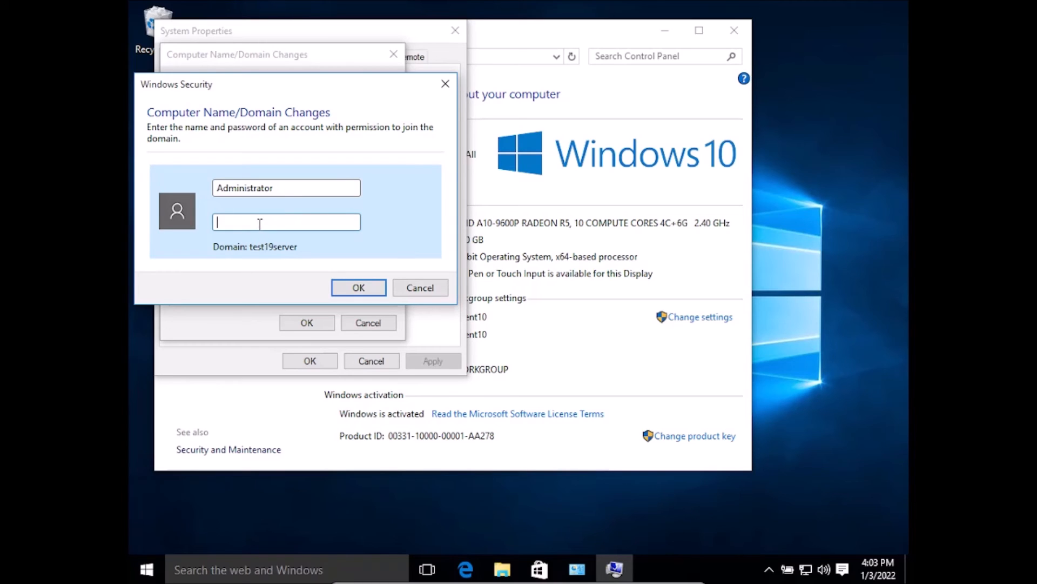
text(••••••)
key(Return)
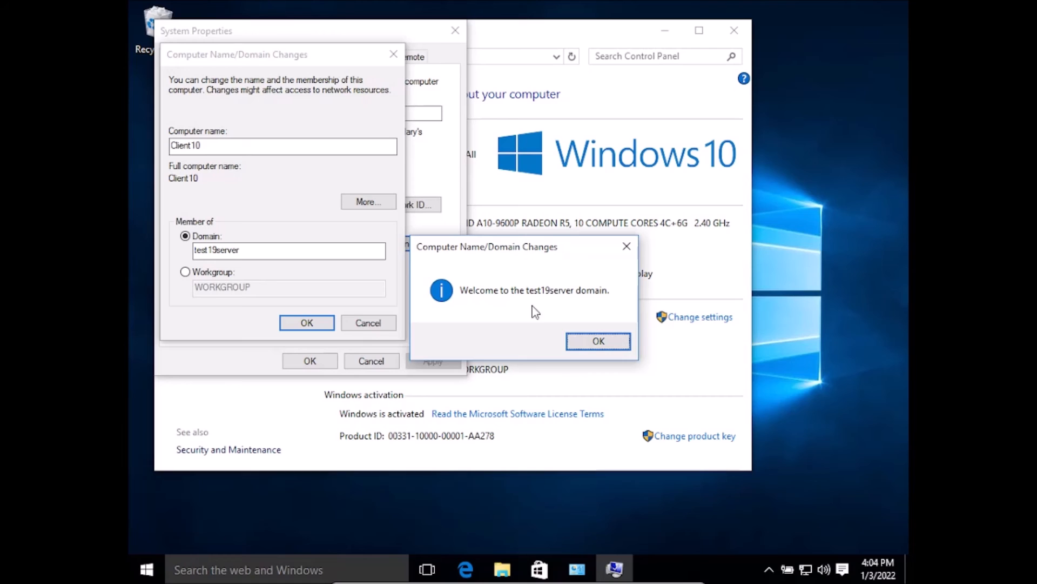
click(584, 343)
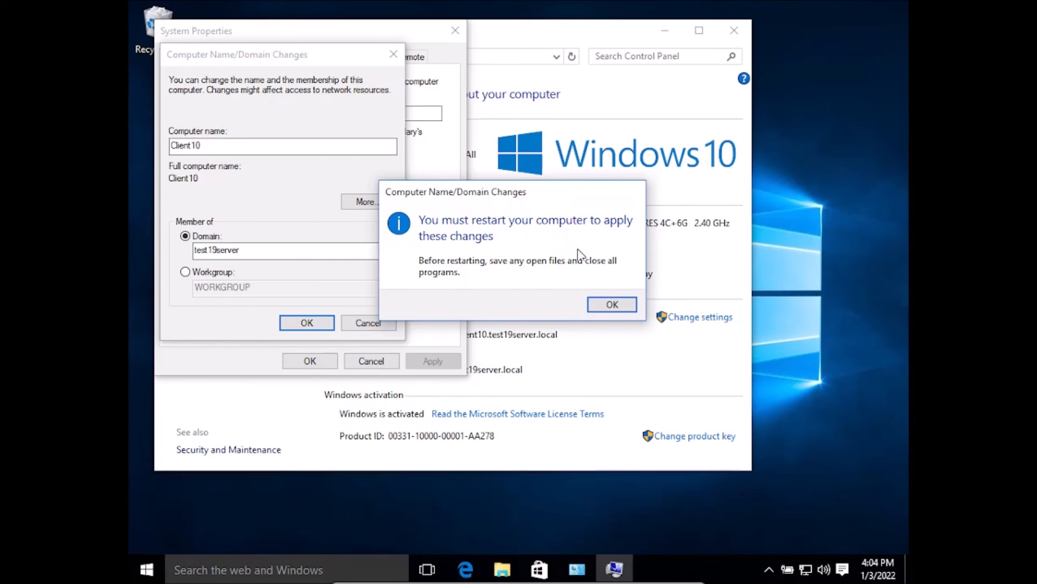
click(610, 305)
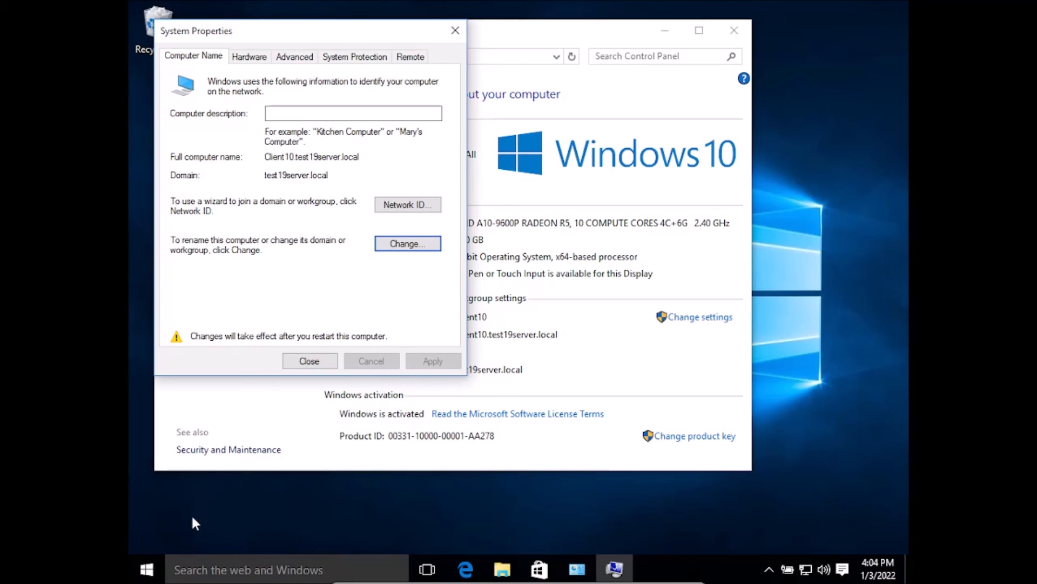
Step: Restart the Windows 10 client to apply the domain change
click(151, 576)
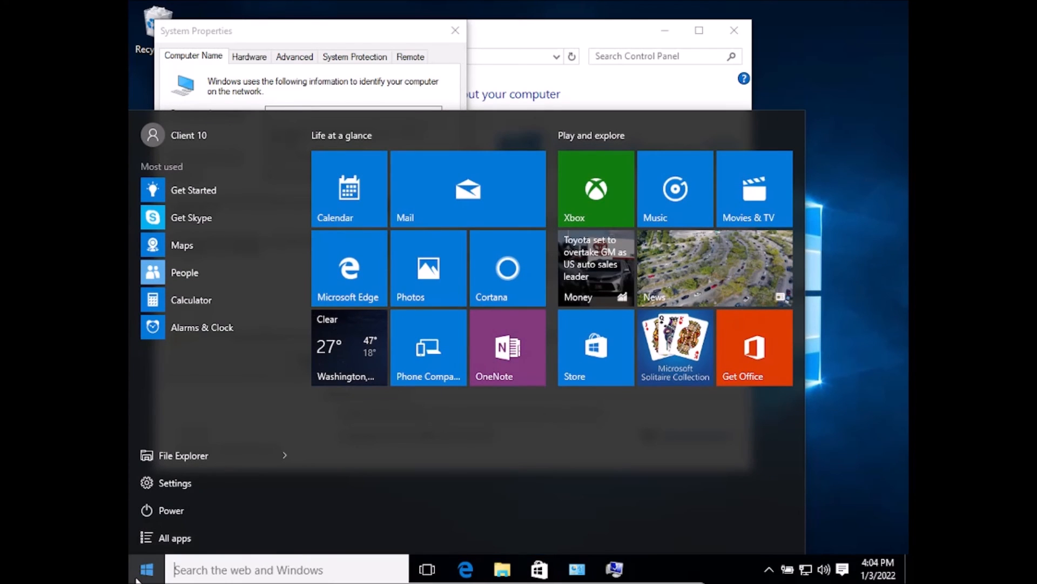
click(138, 578)
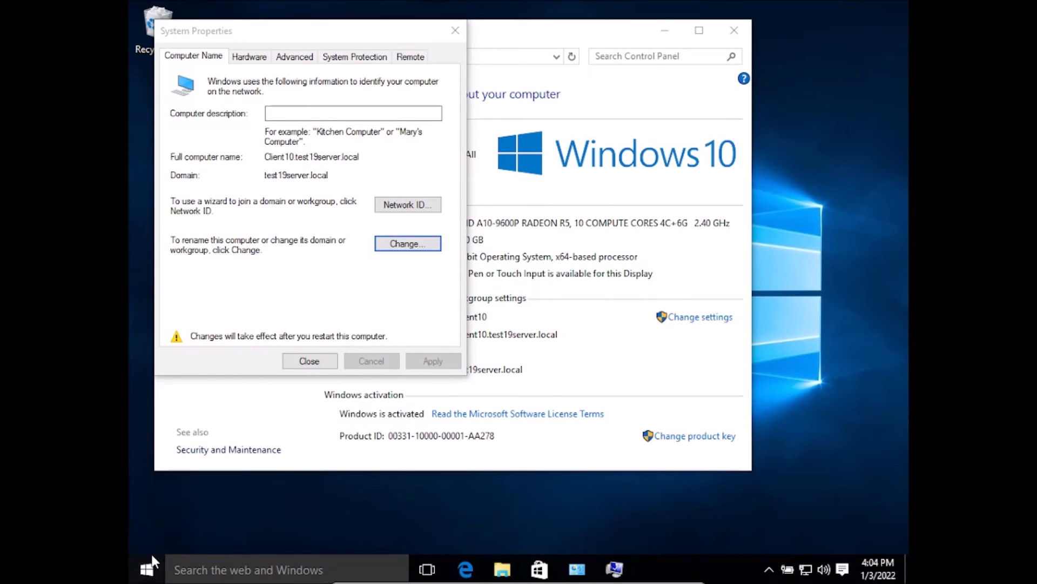
click(151, 558)
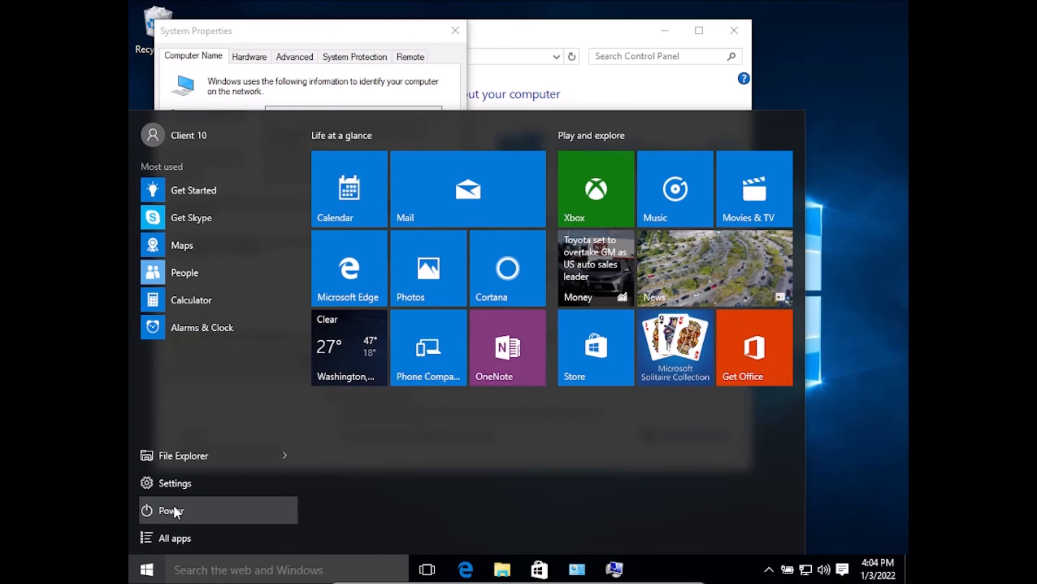
click(267, 505)
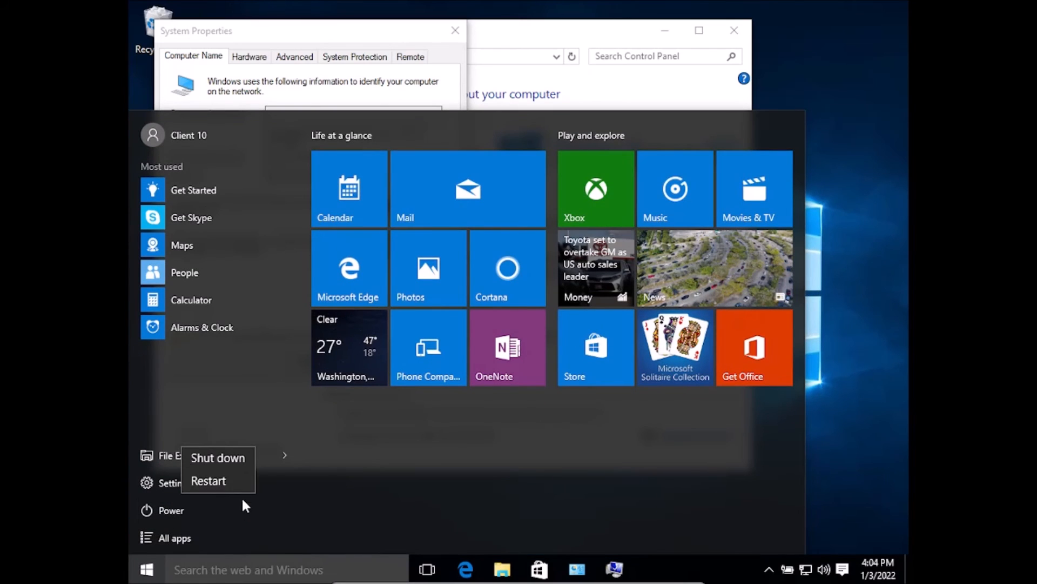
click(235, 481)
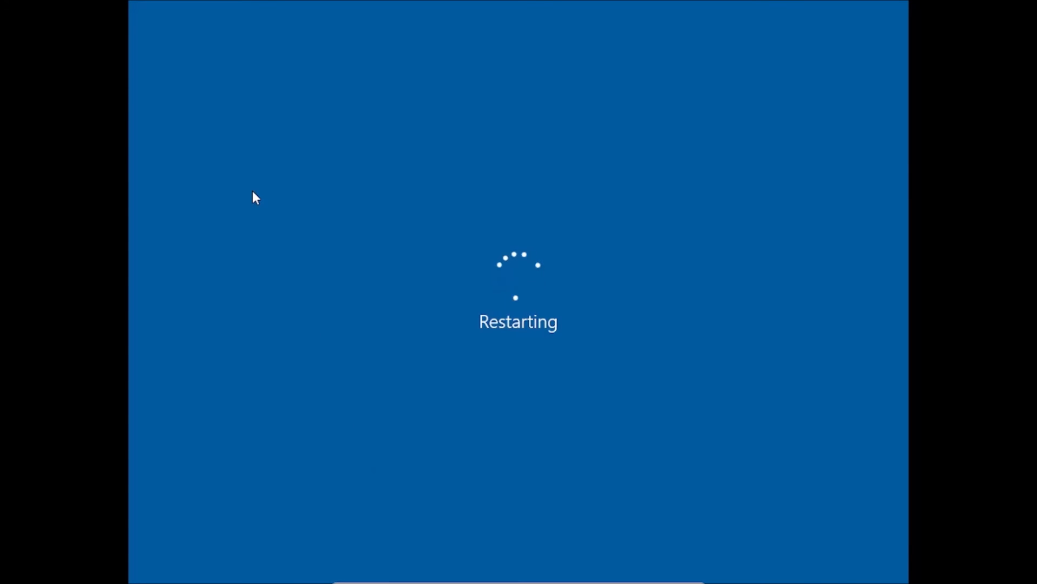
Step: Leave full-screen mode, switch to Server 19 and view the Computers container of test19server.local in Active Directory Users and Computers
key(ctrl+f)
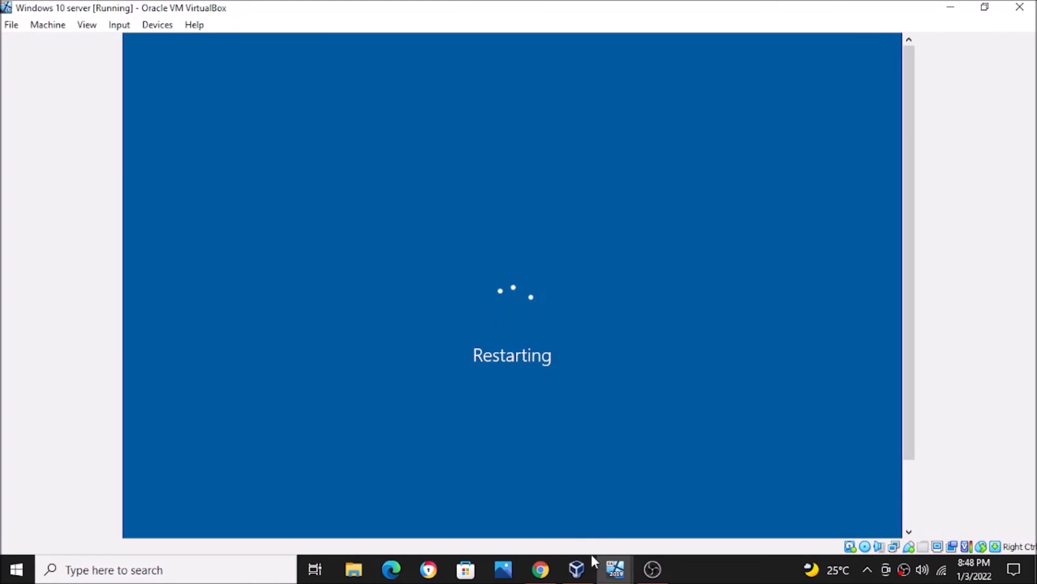
click(616, 569)
click(601, 518)
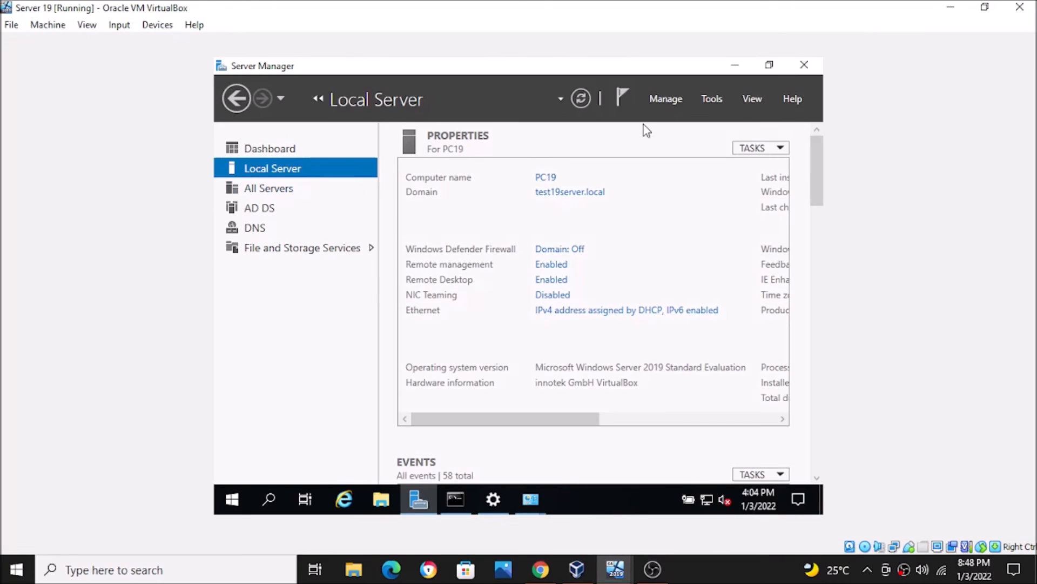
click(714, 106)
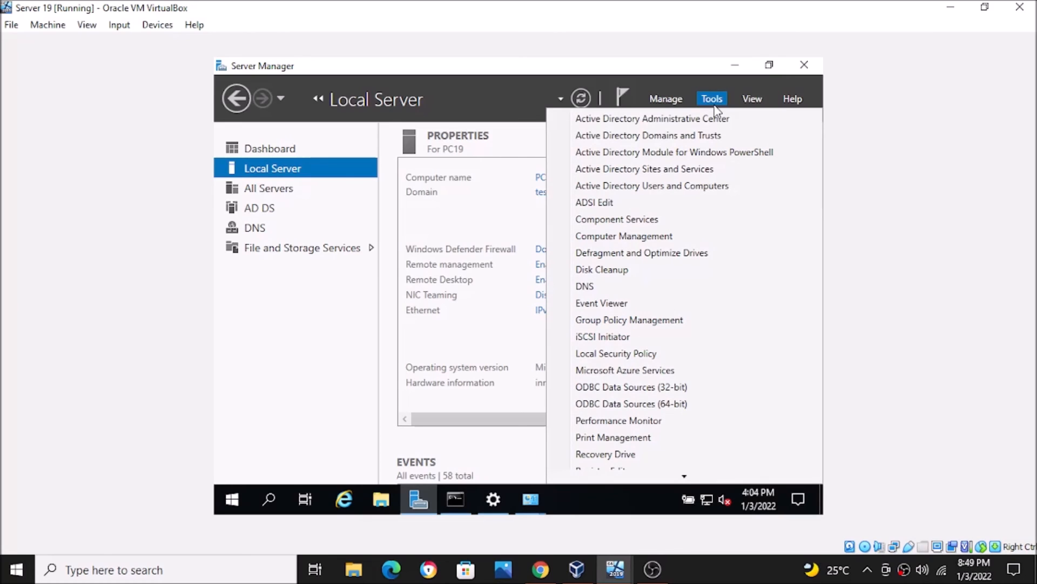
click(678, 187)
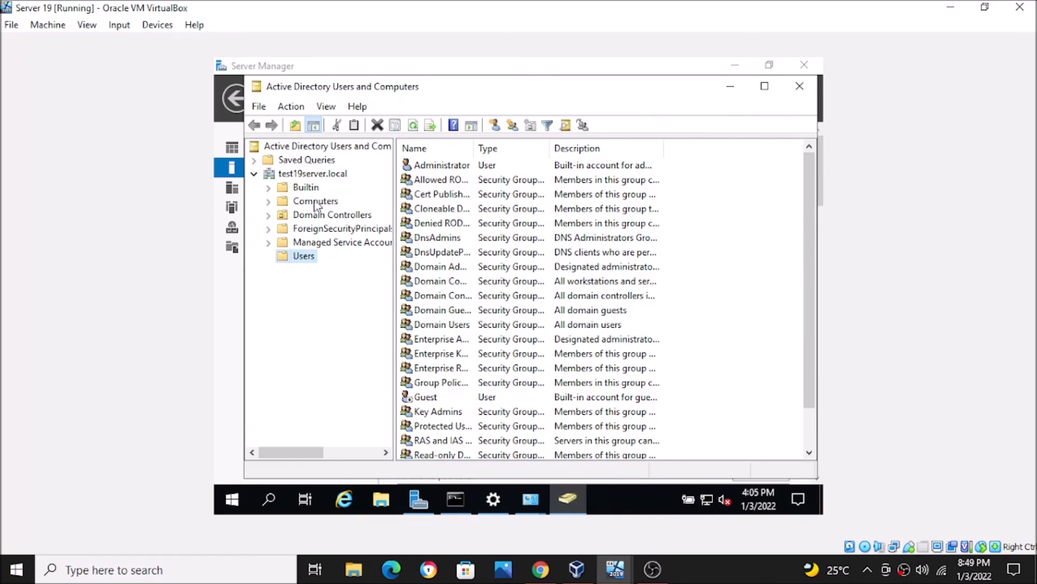
click(317, 176)
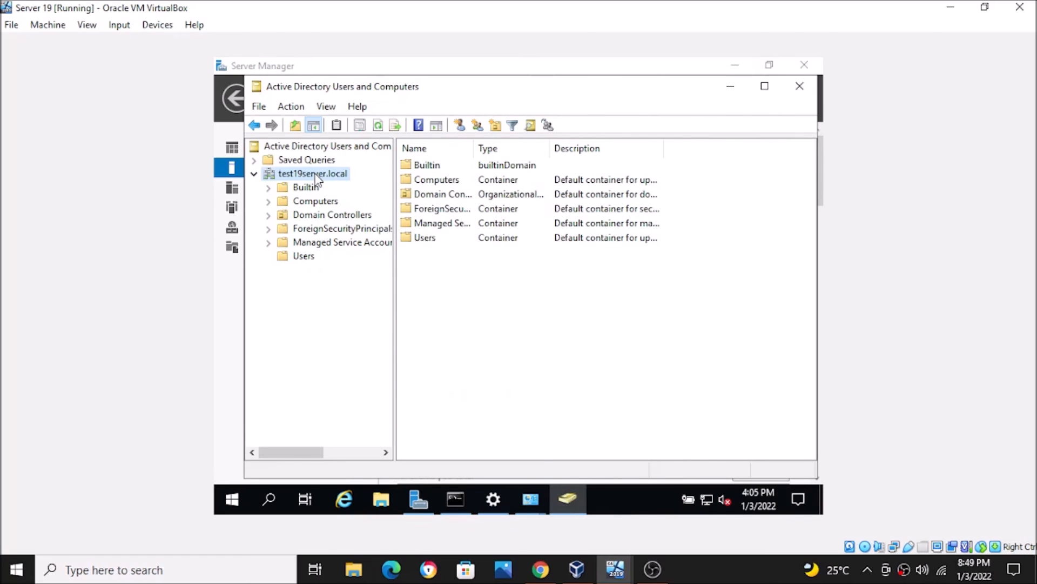
double_click(453, 180)
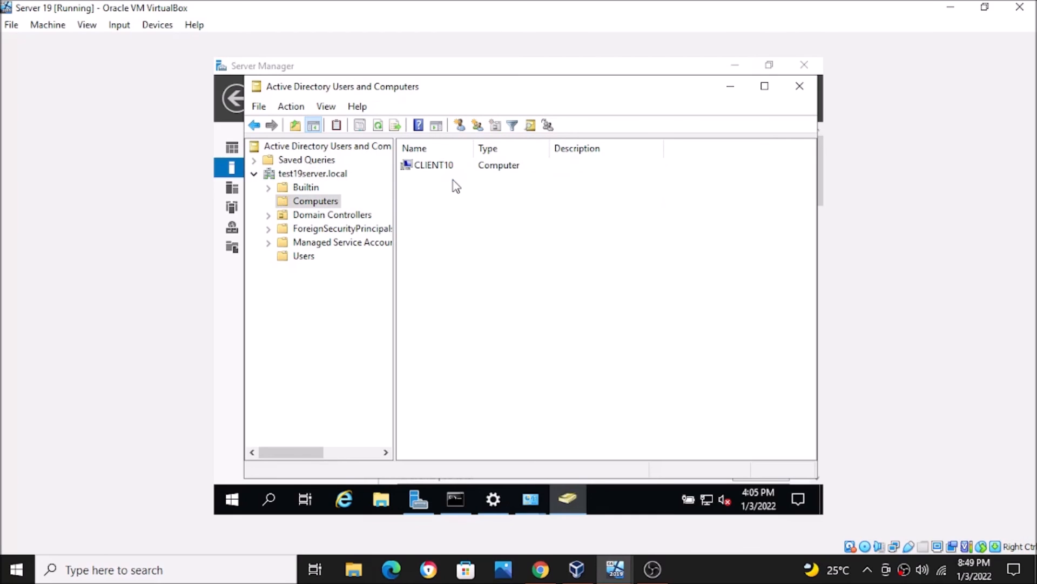